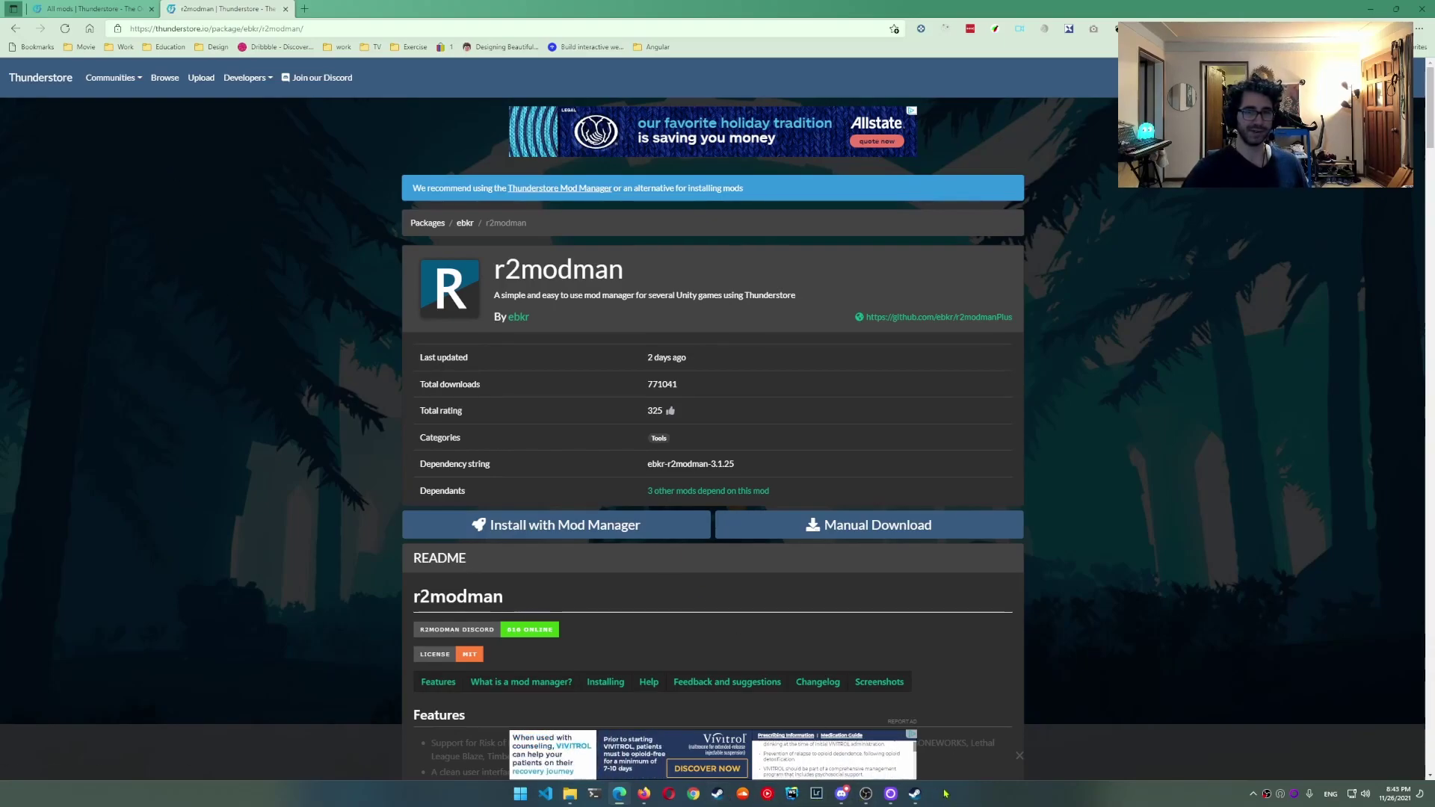
# Switch to Steam and check which beta branch is selected in Outward's properties
pyautogui.click(914, 793)
pyautogui.rightClick(63, 205)
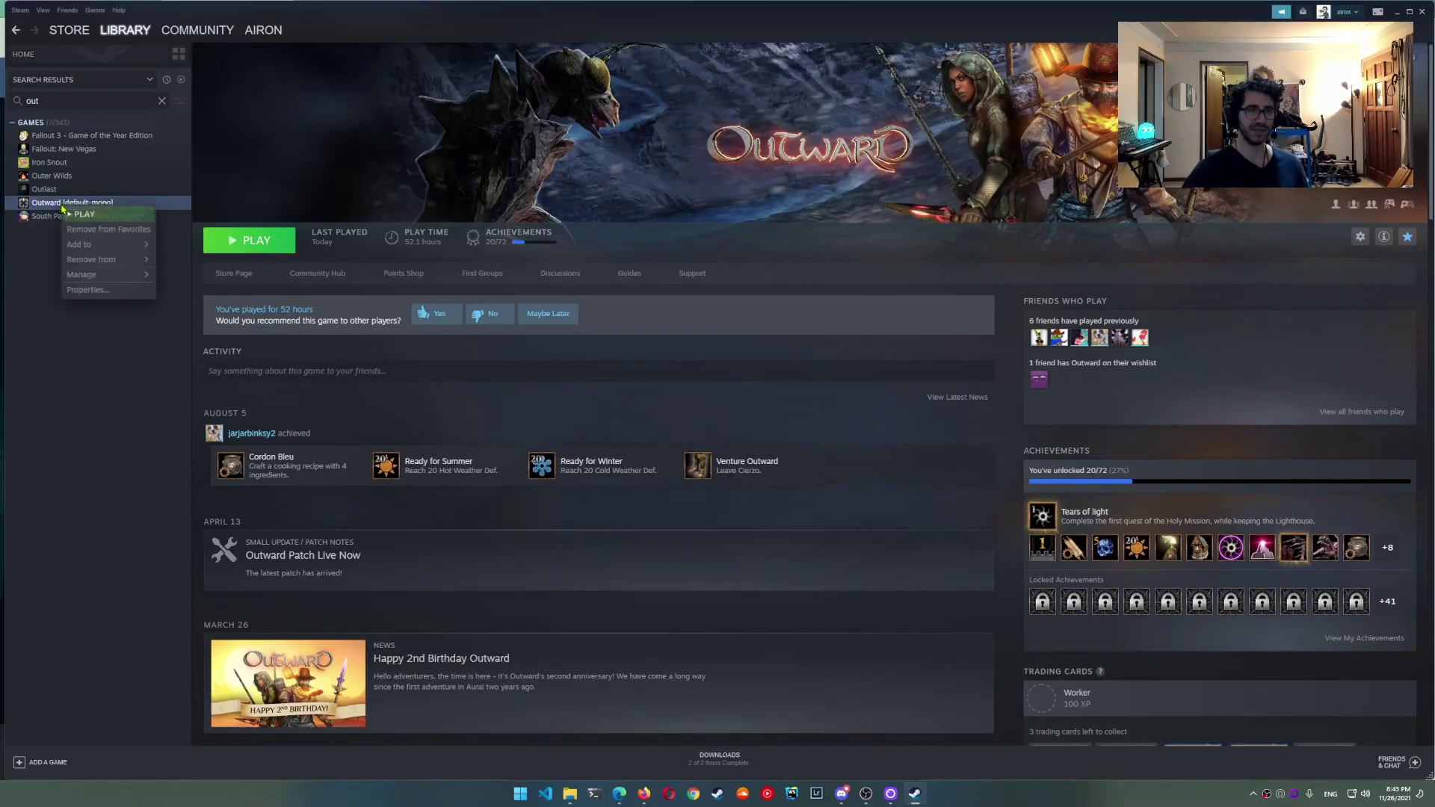
pyautogui.moveTo(79, 282)
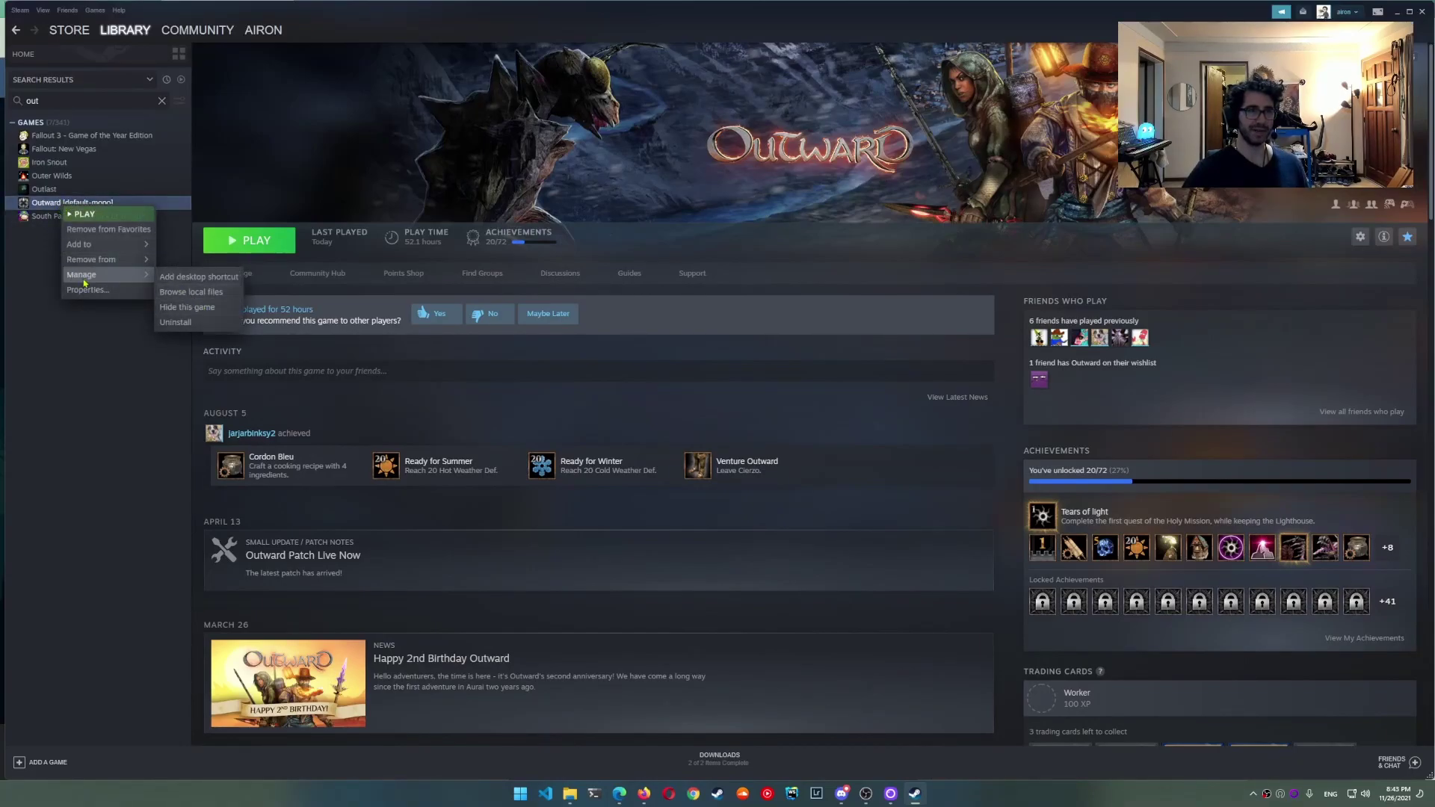
pyautogui.click(88, 290)
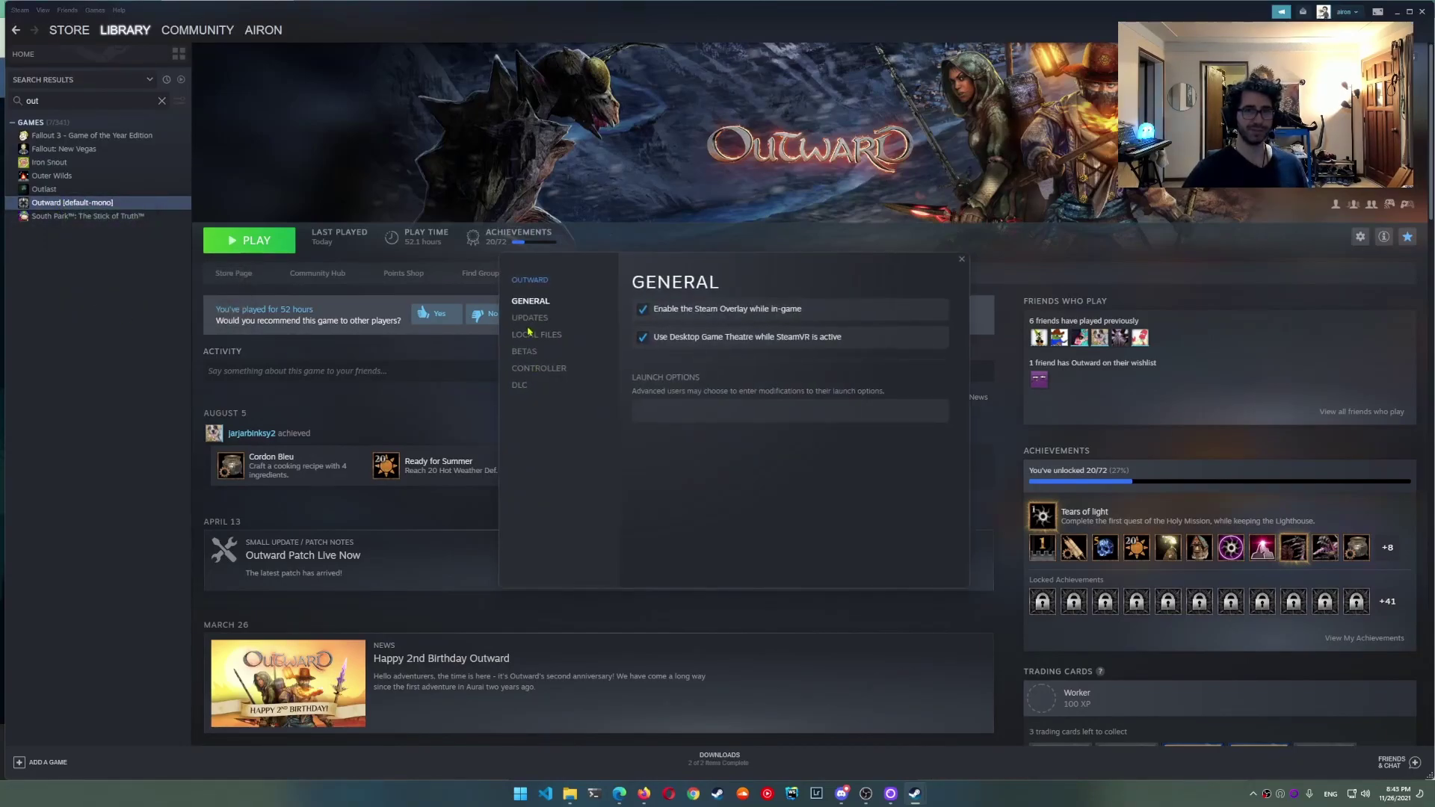
pyautogui.click(523, 353)
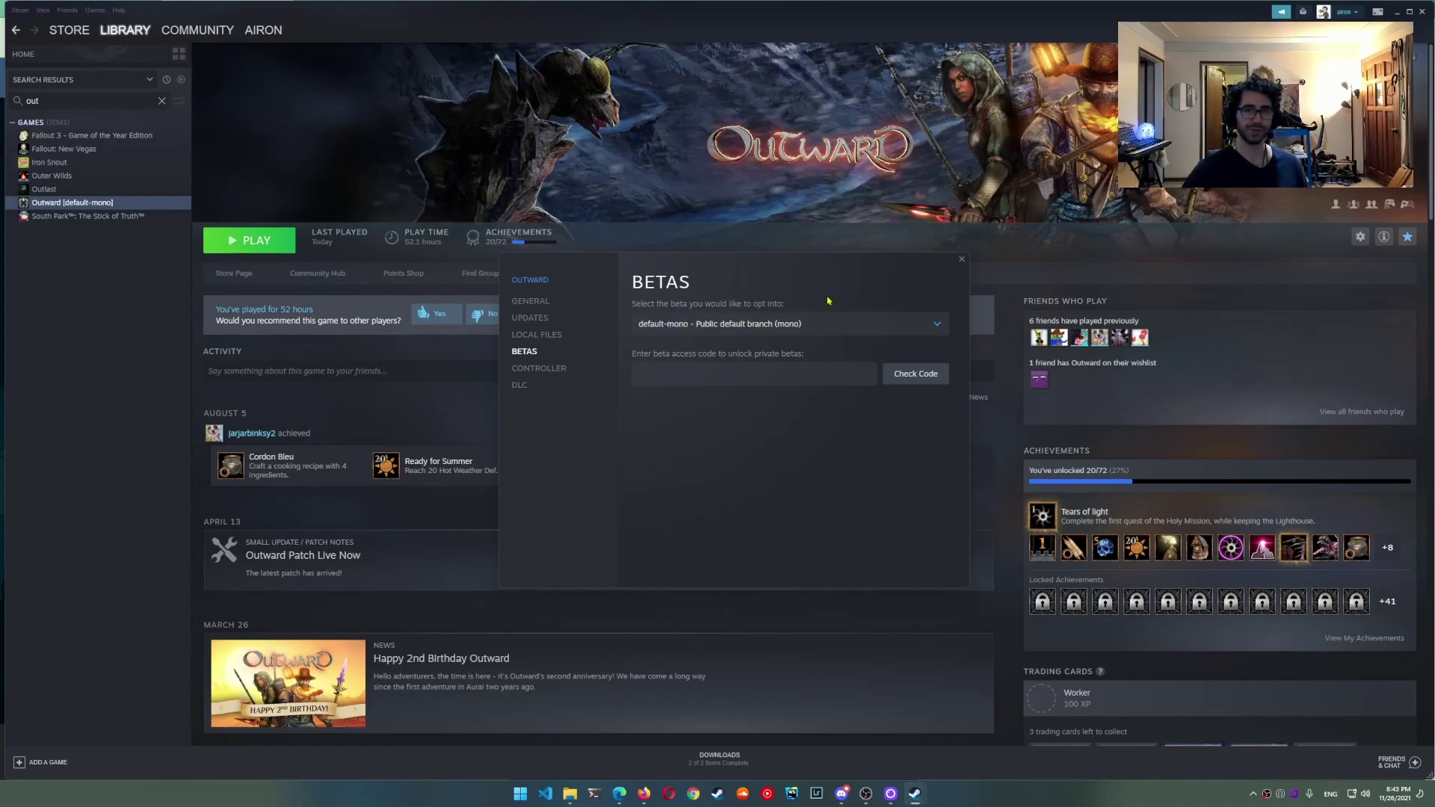
pyautogui.click(962, 260)
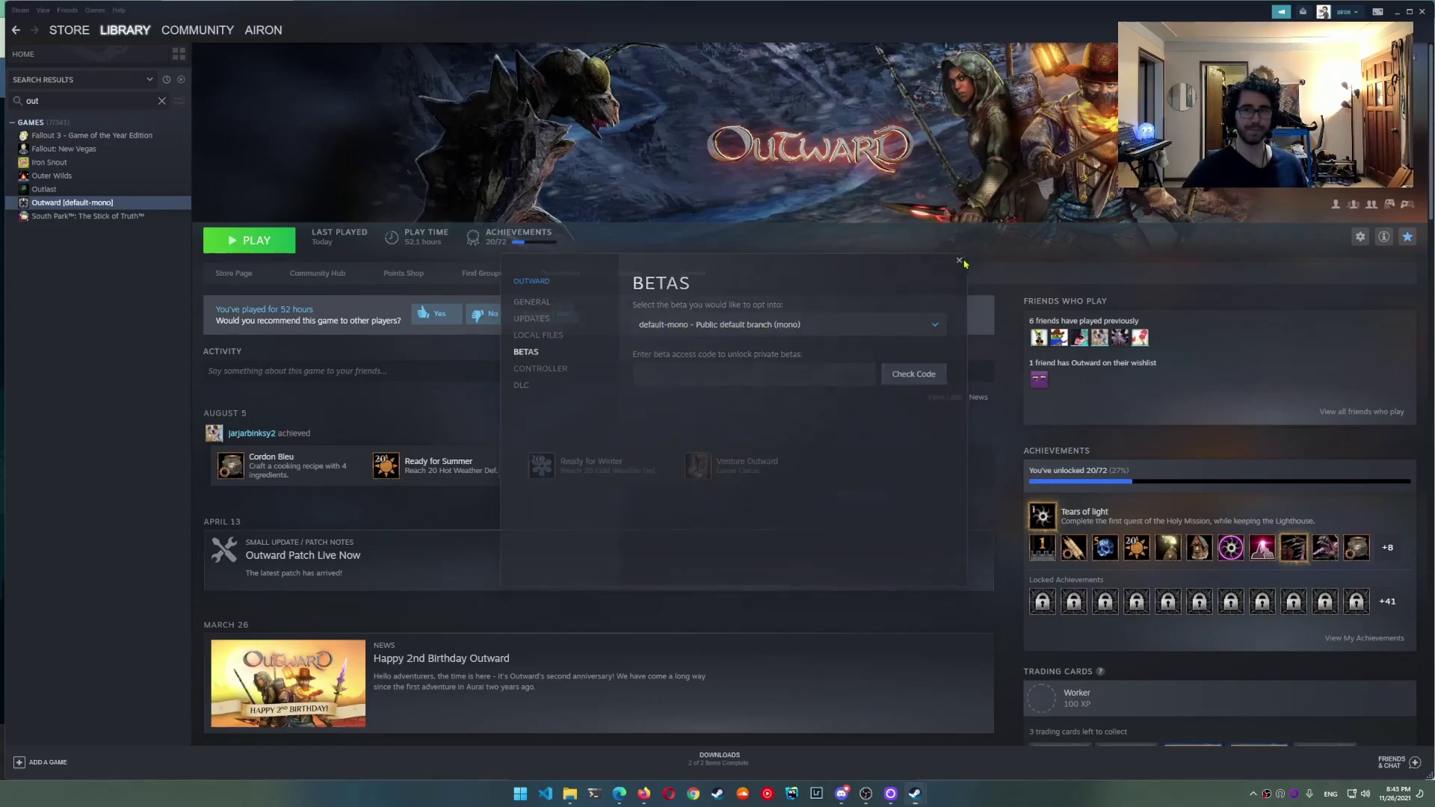
# Switch back to the browser and manually download r2modman from Thunderstore, saving ebkr-r2modman-3.1.25 over the existing archive in the outward folder
pyautogui.click(618, 799)
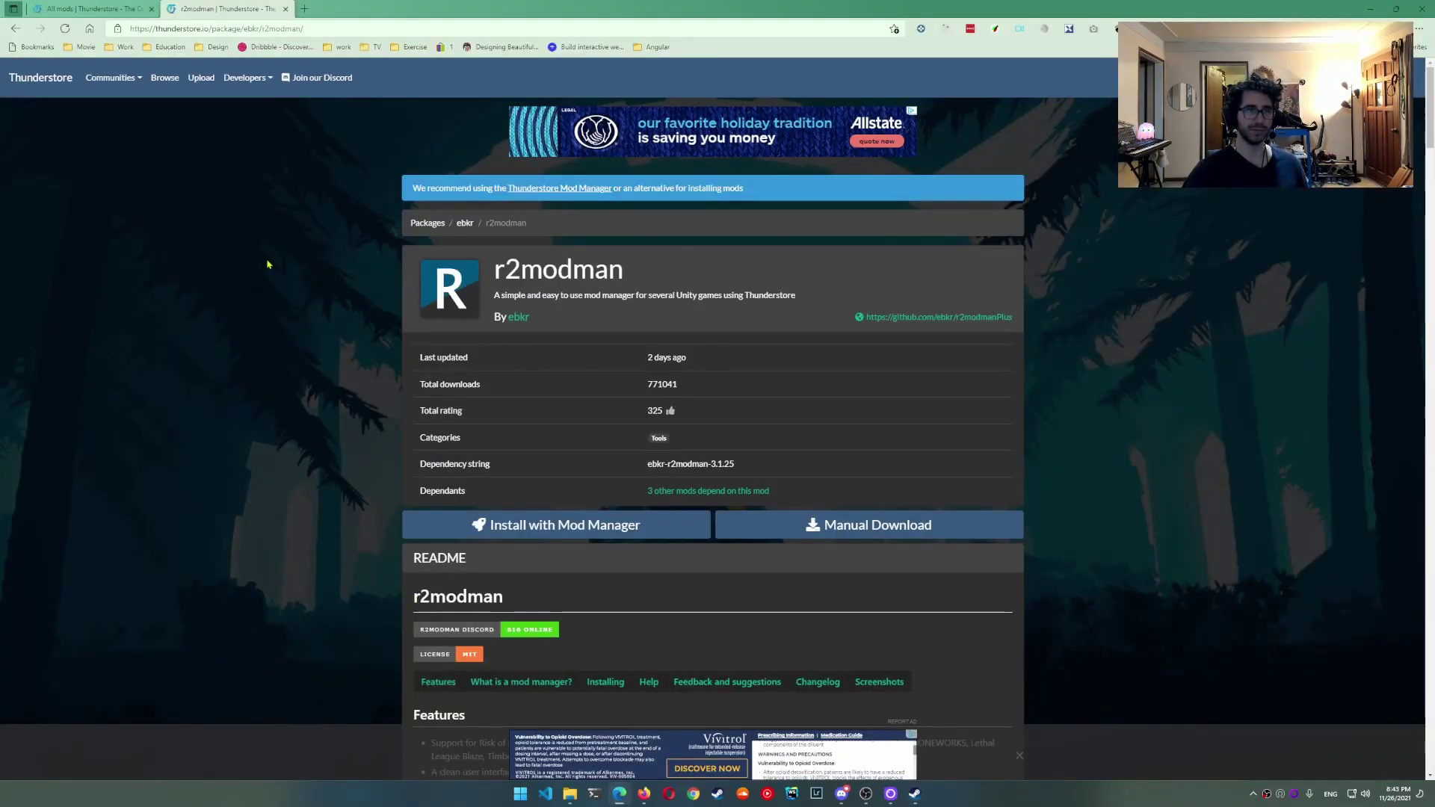
pyautogui.moveTo(500, 275); pyautogui.dragTo(623, 275)
pyautogui.click(603, 275)
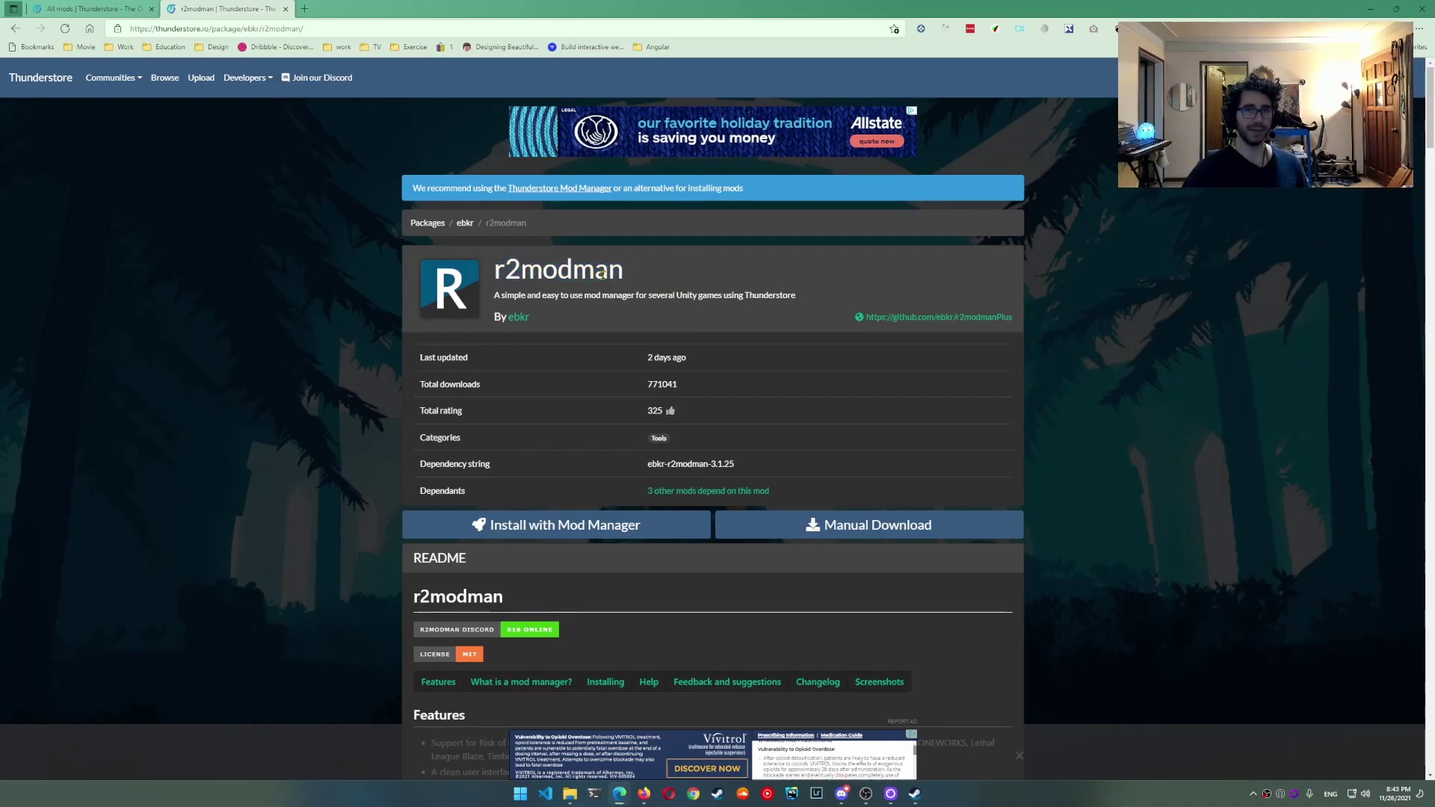
pyautogui.click(157, 28)
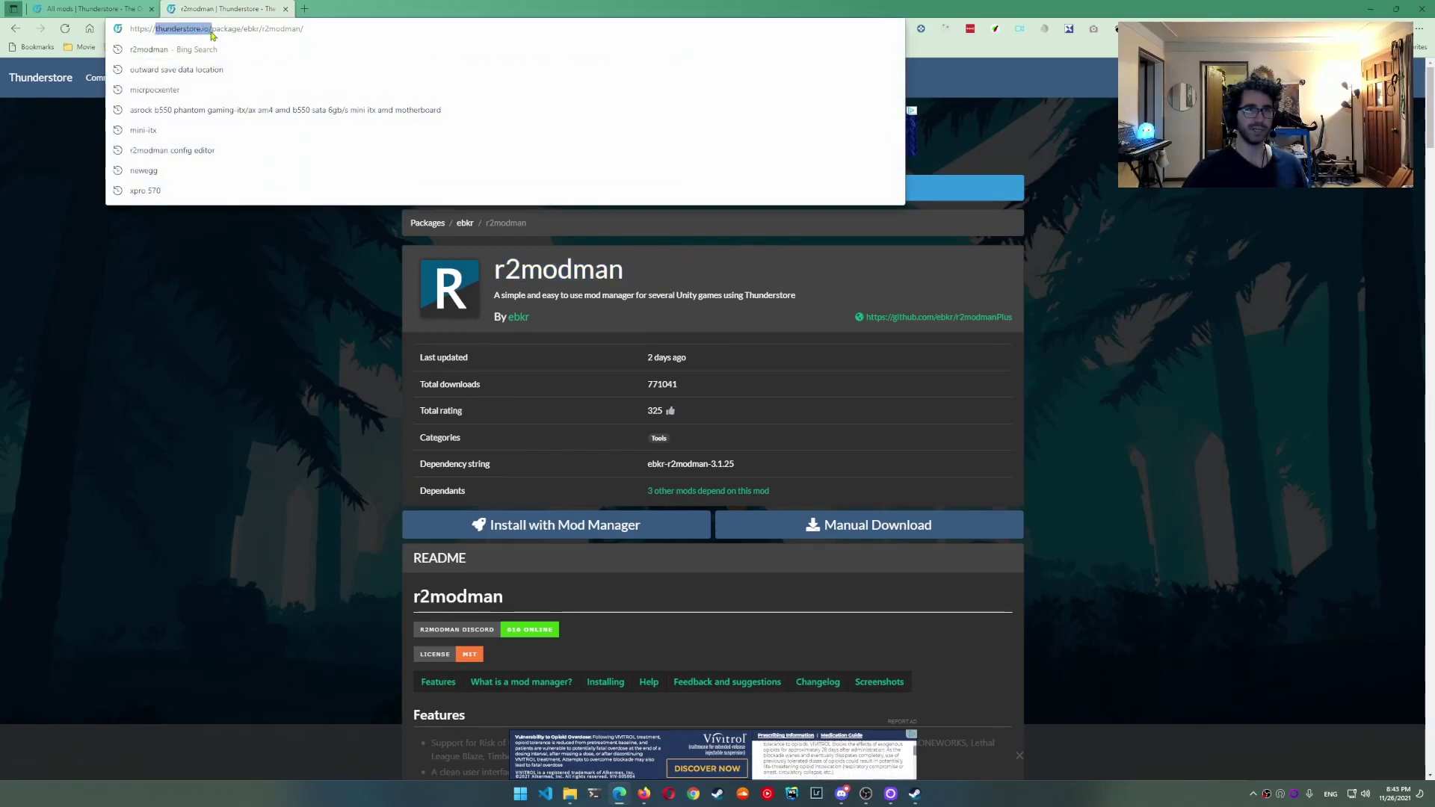
pyautogui.click(334, 352)
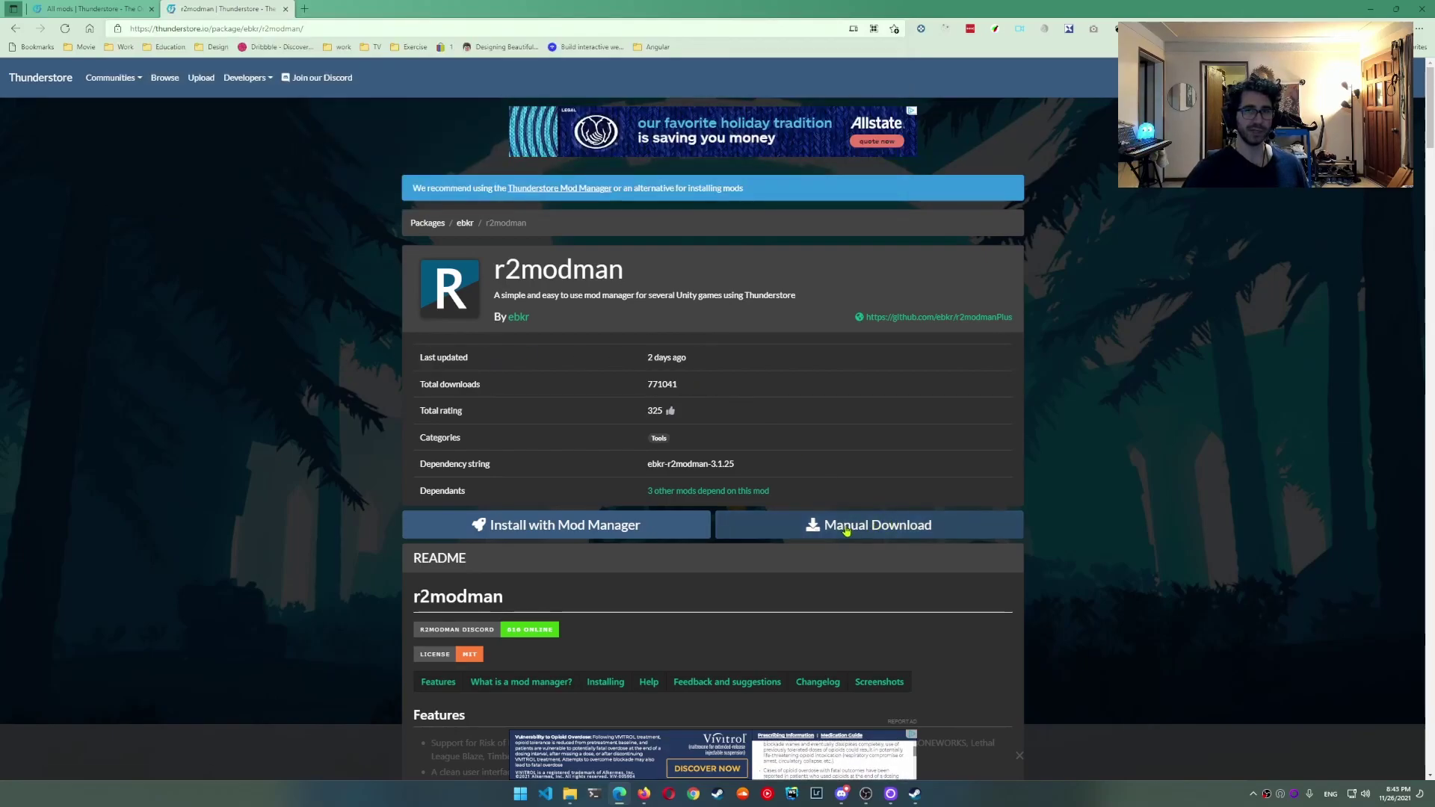
pyautogui.click(847, 529)
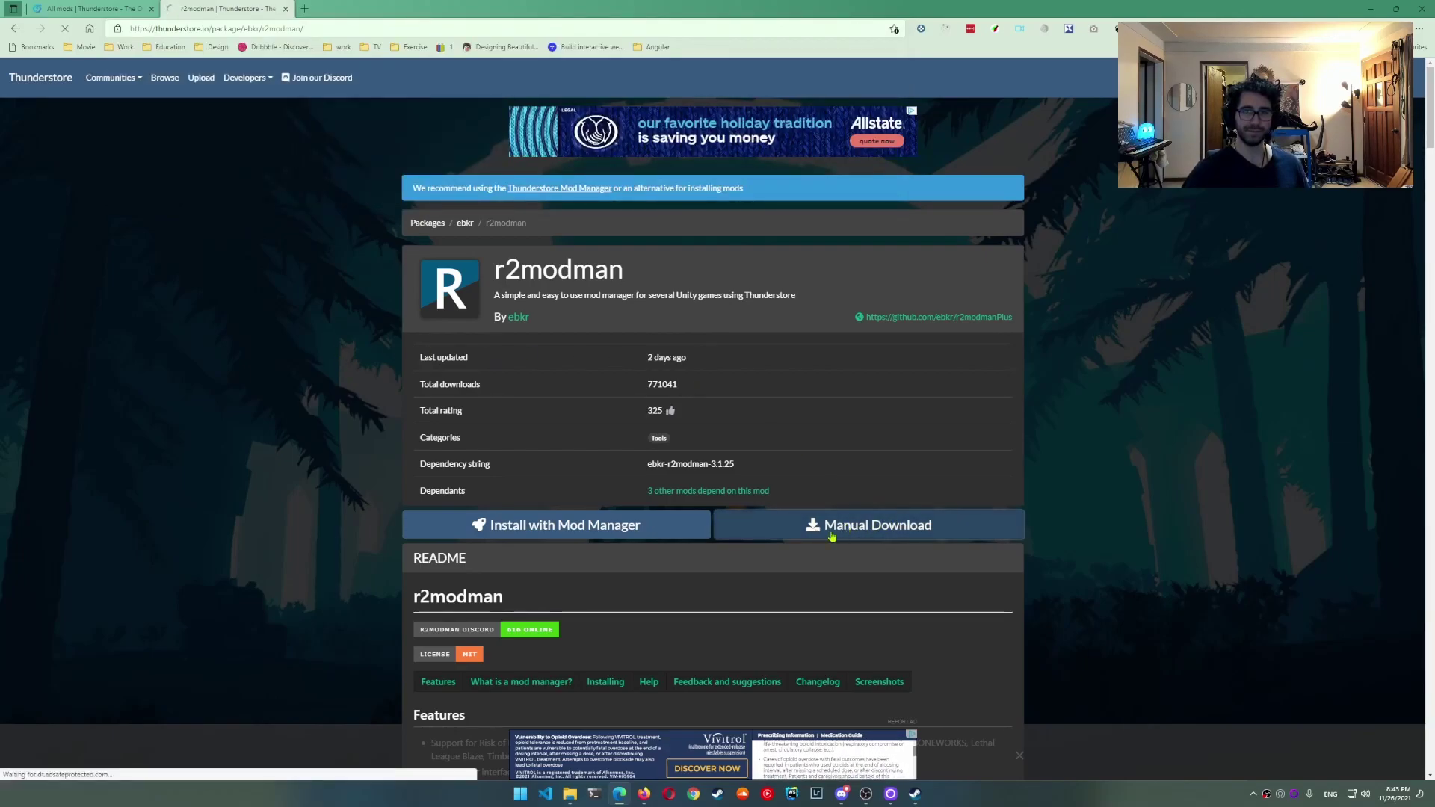
pyautogui.click(1295, 113)
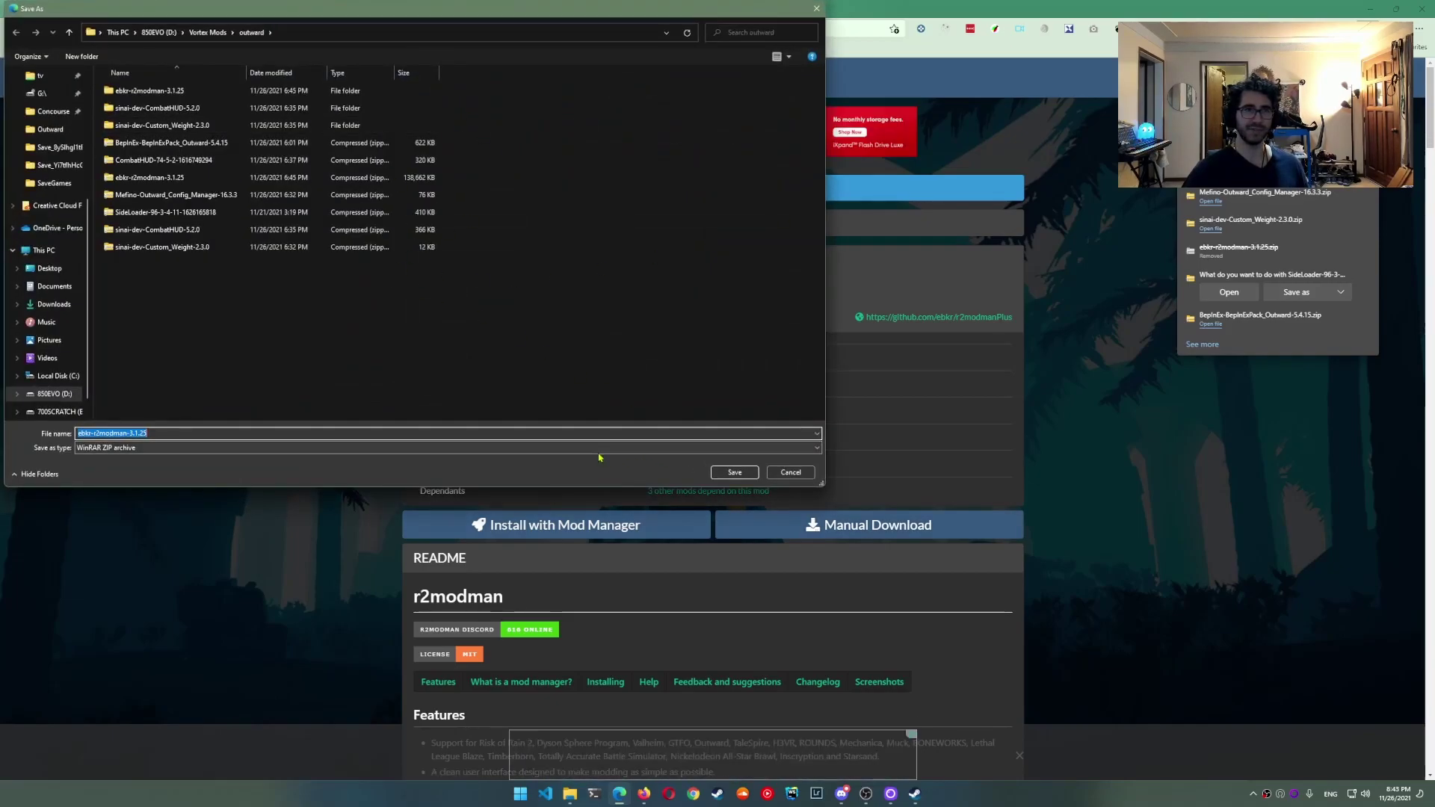
pyautogui.click(735, 472)
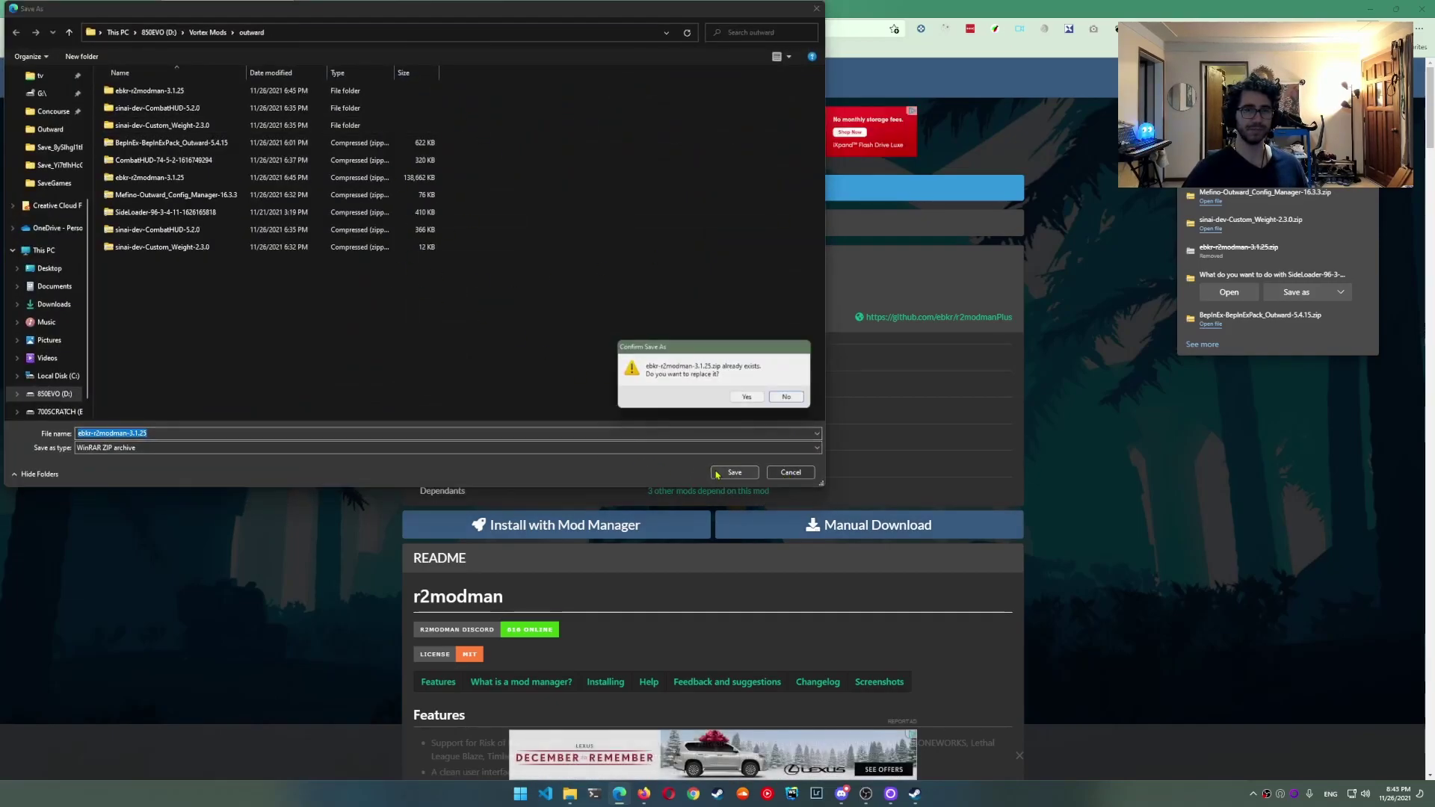
pyautogui.click(751, 400)
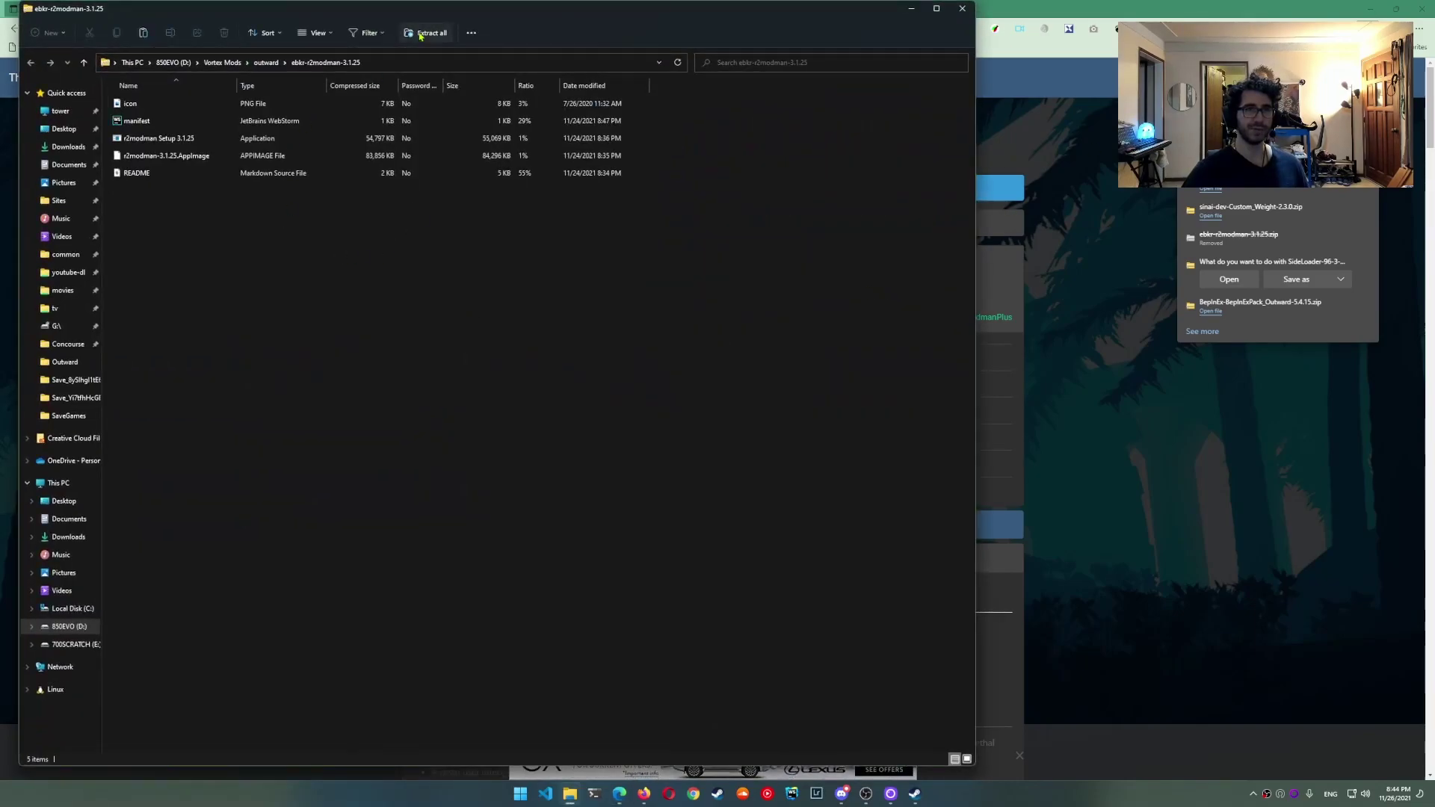
# Extract all files of the ebkr-r2modman-3.1.25 archive into the folder of the same name, replacing the existing files
pyautogui.click(421, 33)
pyautogui.click(805, 505)
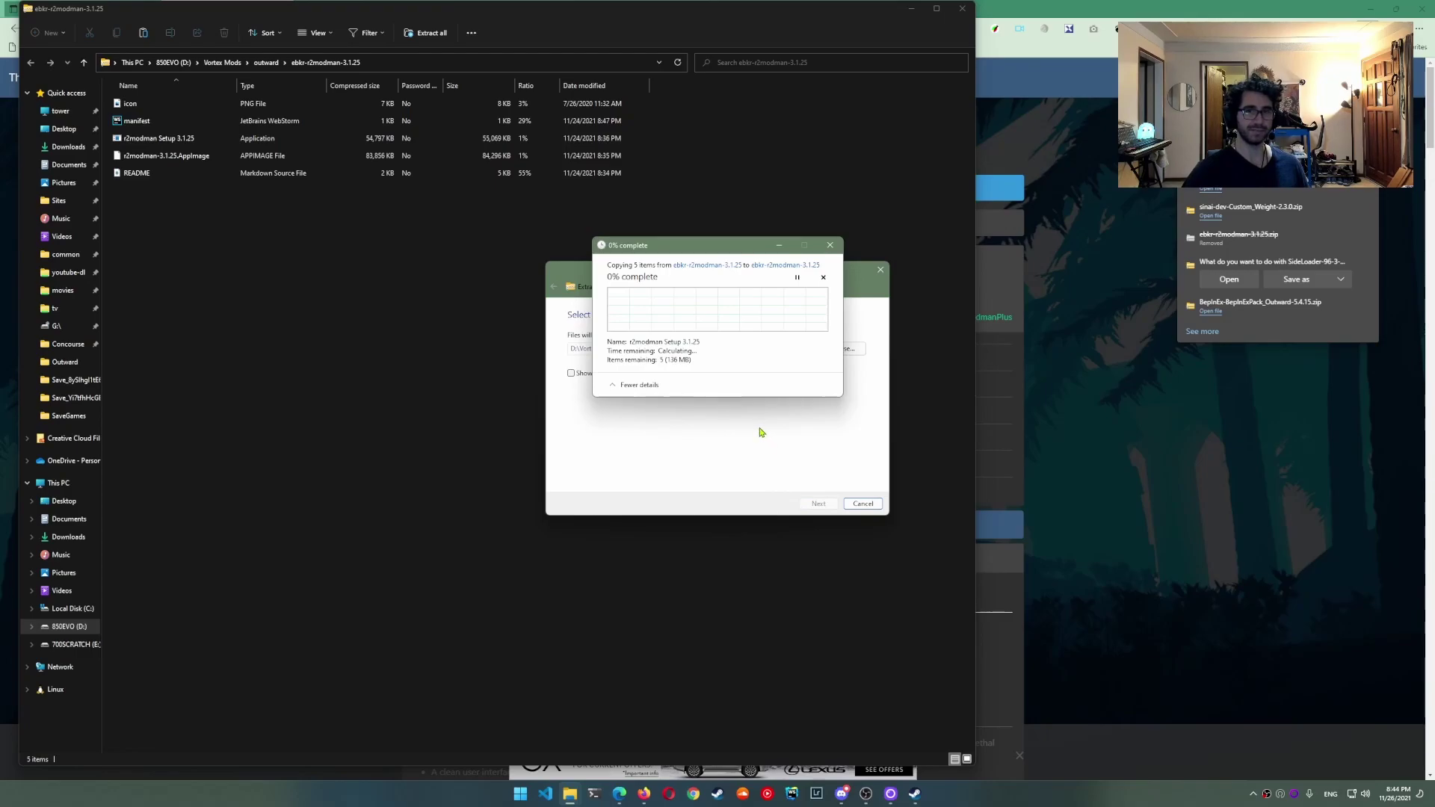
pyautogui.click(706, 312)
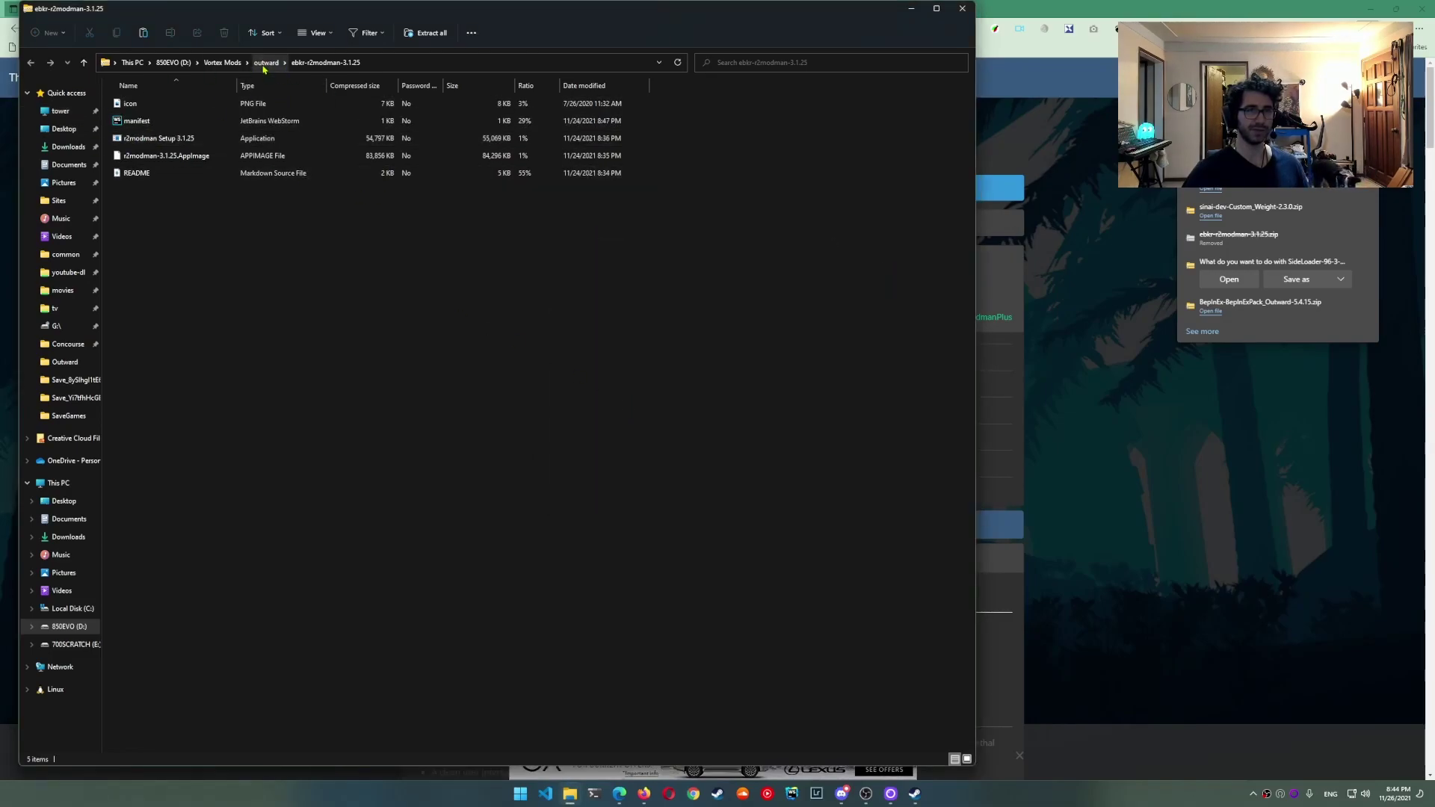
# Locate the r2modman Setup 3.1.25 installer in the extracted folder inside outward, and close the file window
pyautogui.click(267, 64)
pyautogui.doubleClick(183, 104)
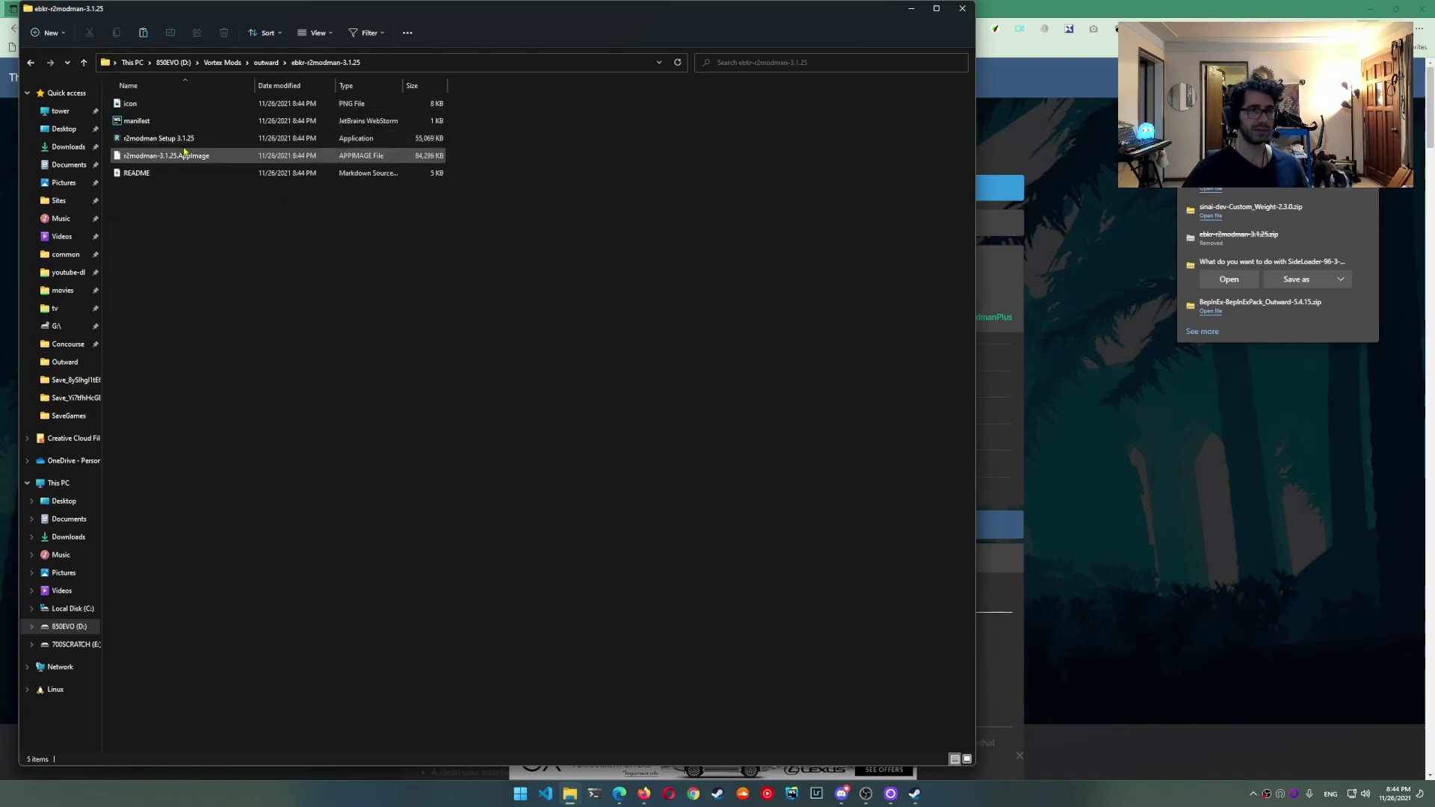
pyautogui.click(182, 142)
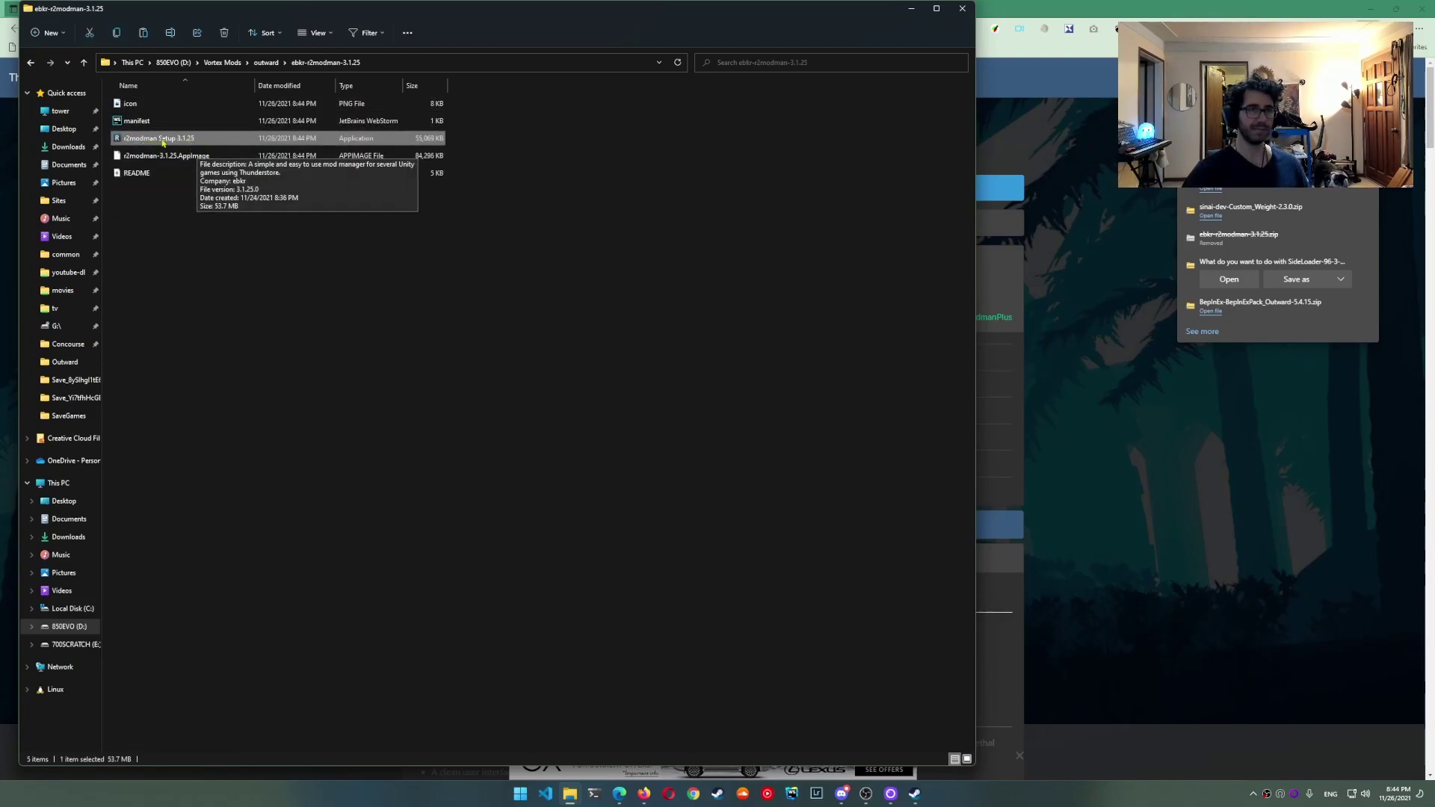
pyautogui.click(964, 14)
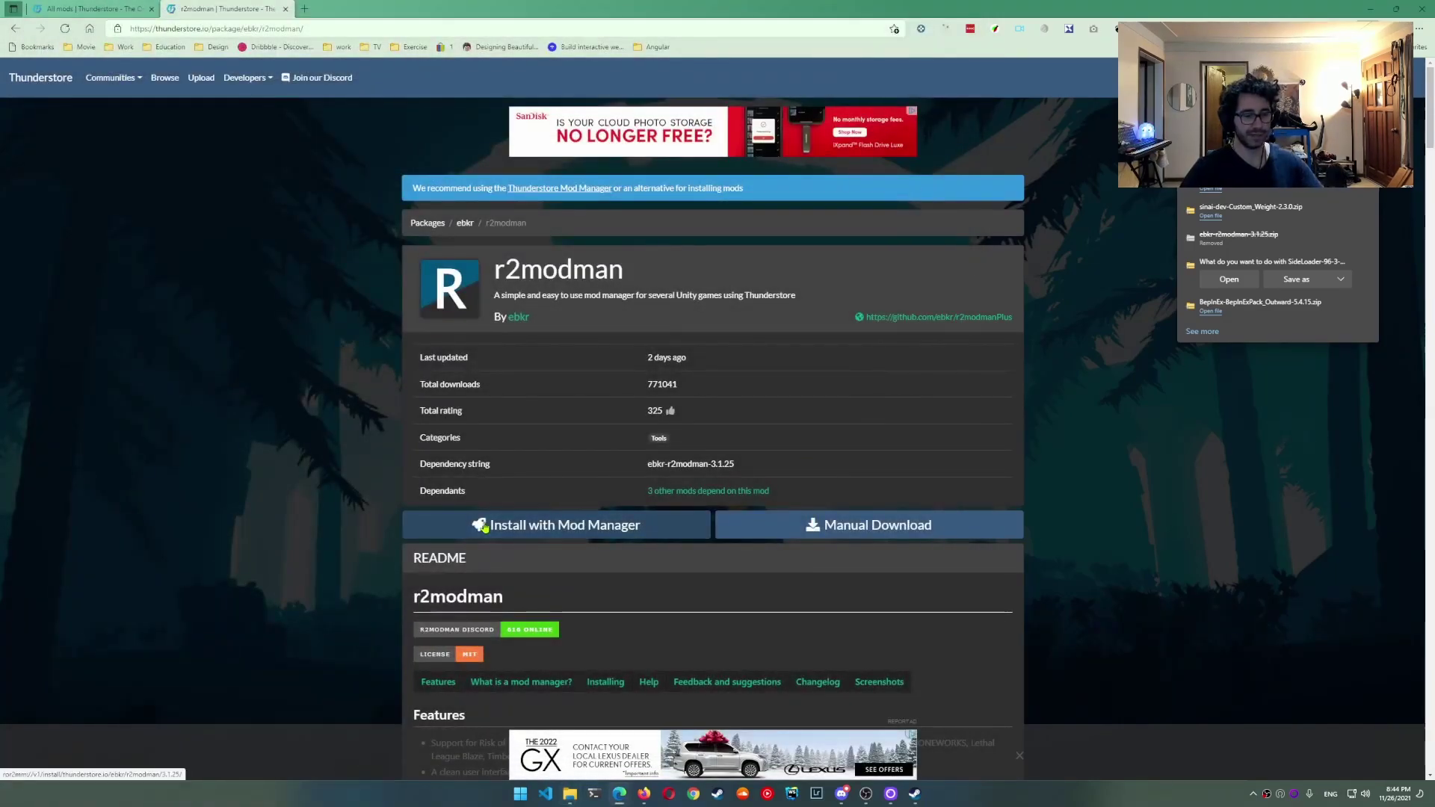
# Launch the installed r2modman app and load the Default profile for Outward
pyautogui.press('super')
pyautogui.write('r2modman')
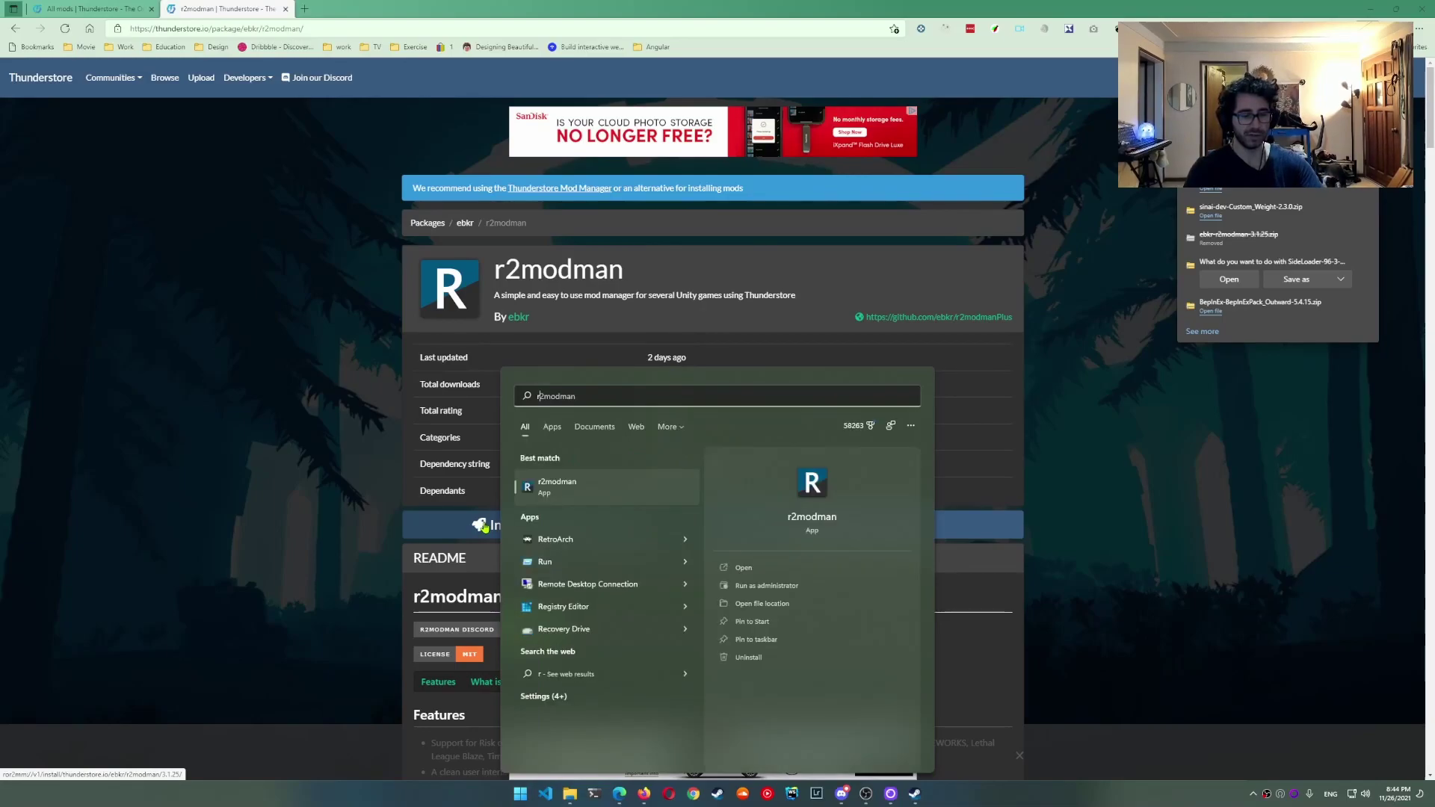
pyautogui.click(588, 490)
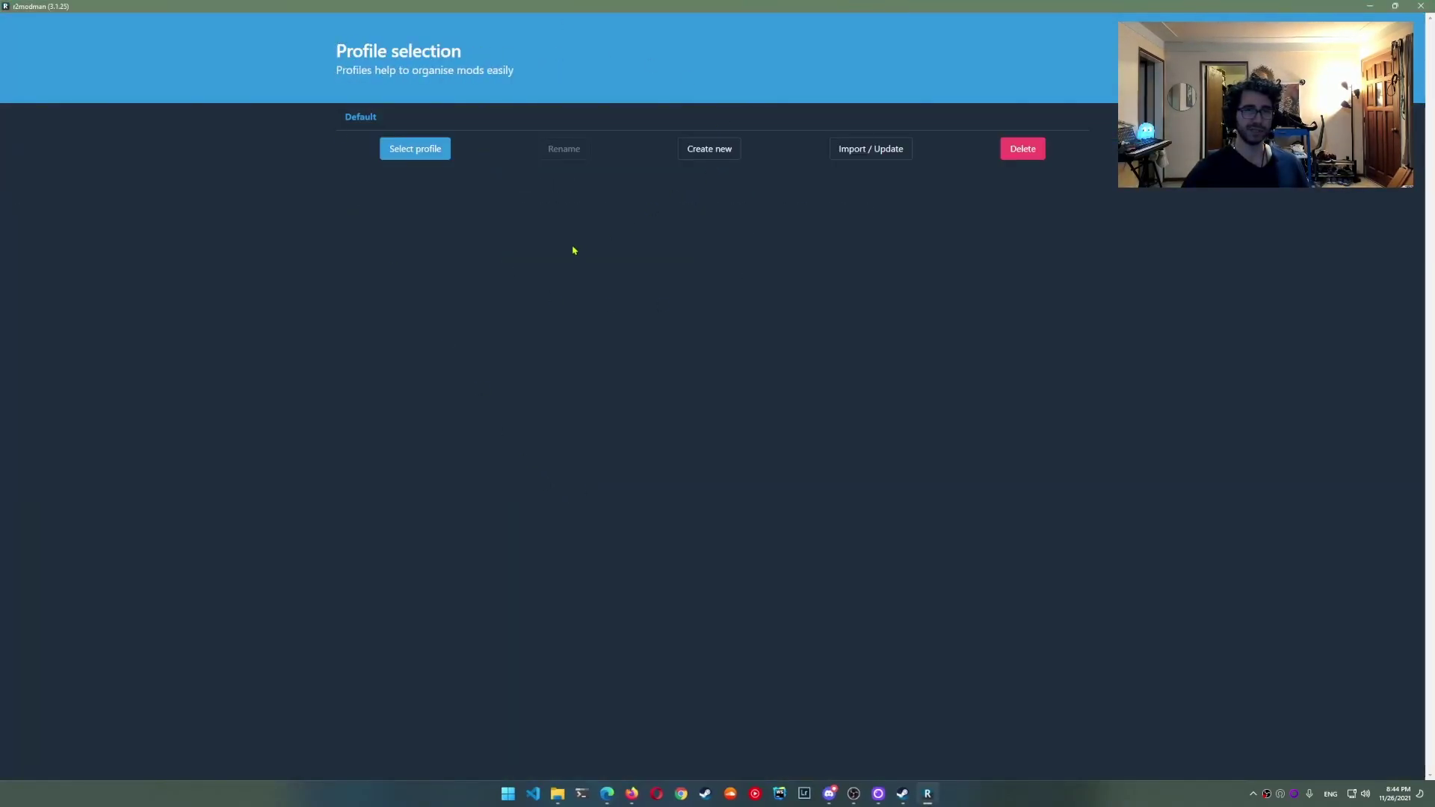
pyautogui.click(415, 149)
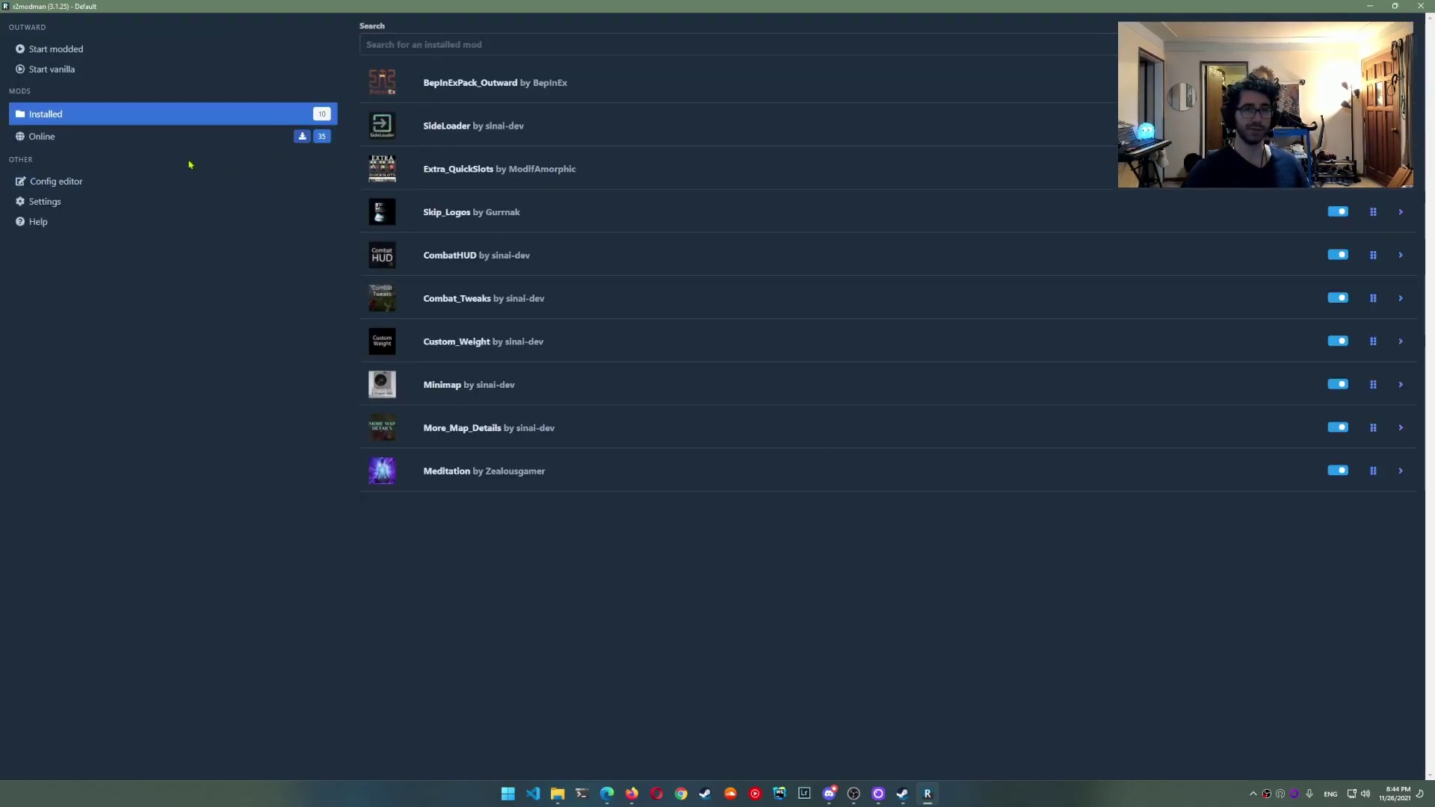
# Browse the online mods for Outward, viewing the details of the pinned BepInExPack_Outward and the rest of the list
pyautogui.click(103, 143)
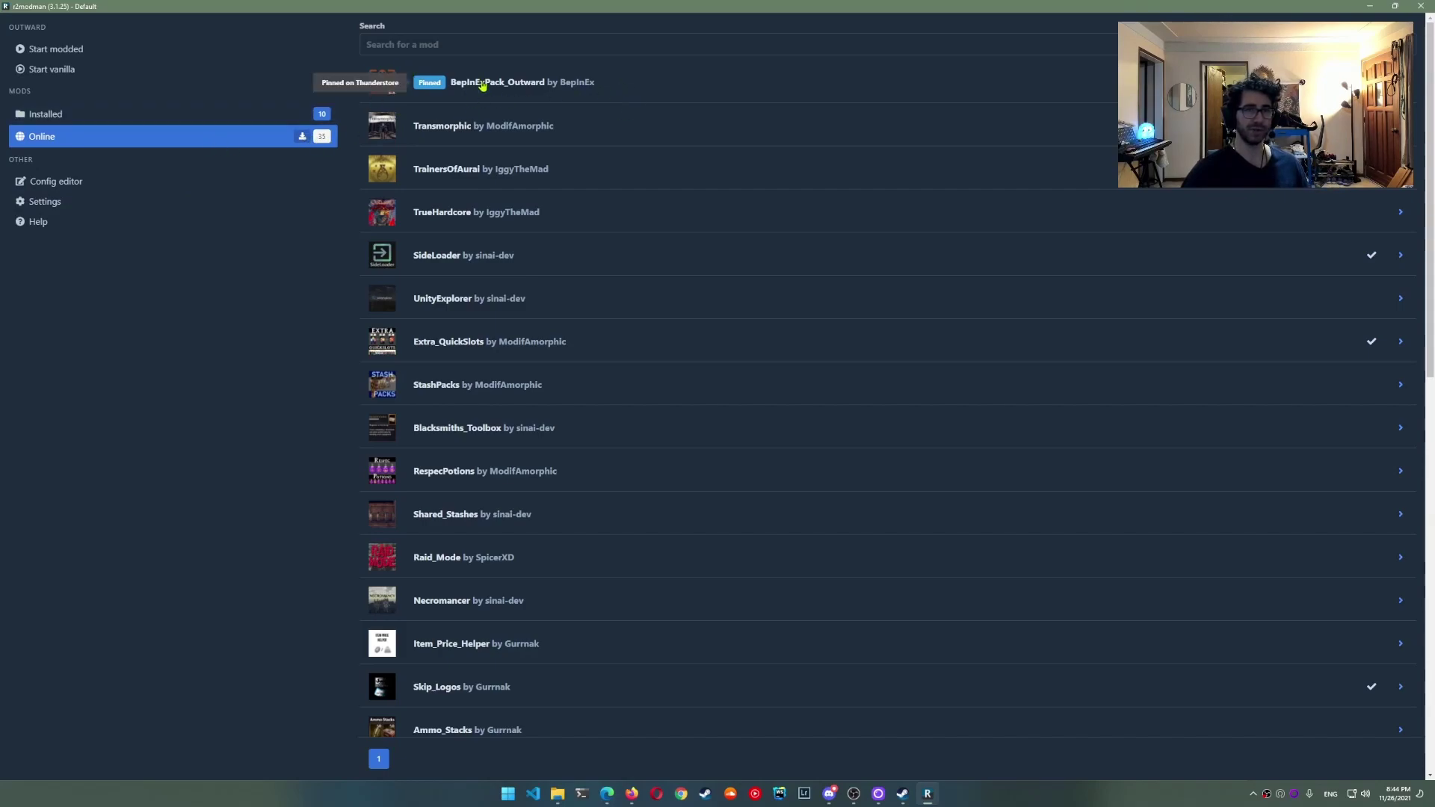
pyautogui.click(661, 77)
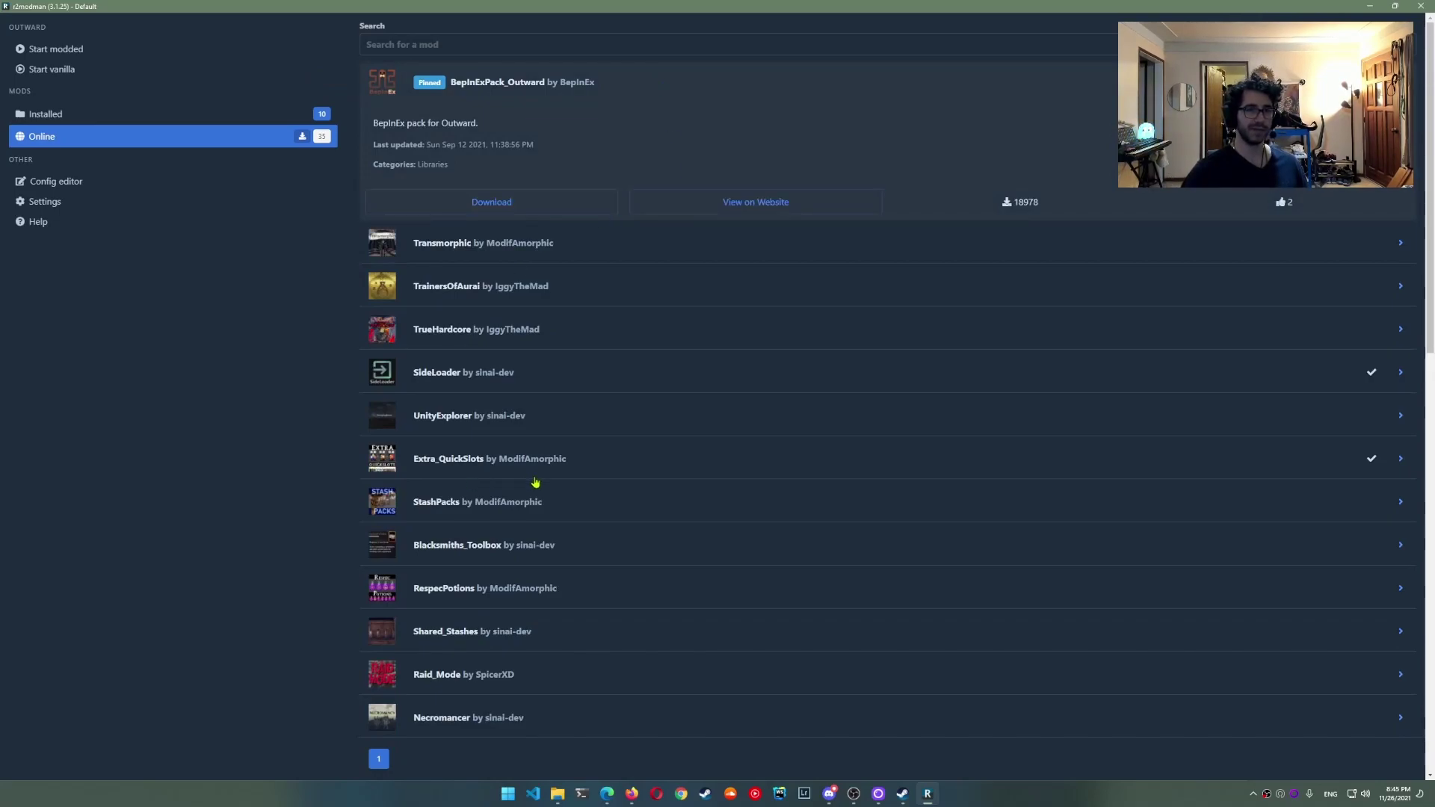
pyautogui.scroll(-5, 535, 502)
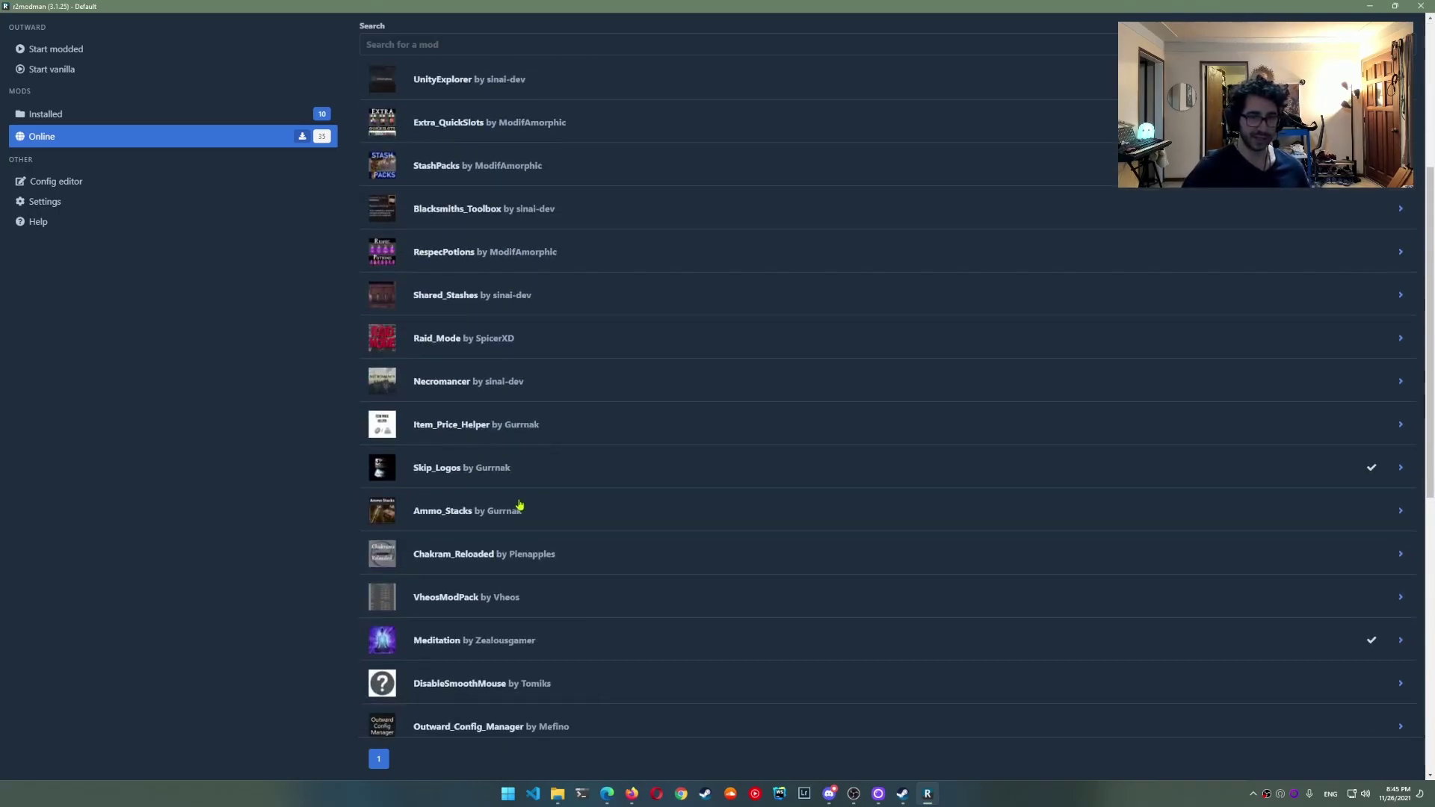
pyautogui.scroll(-3, 519, 507)
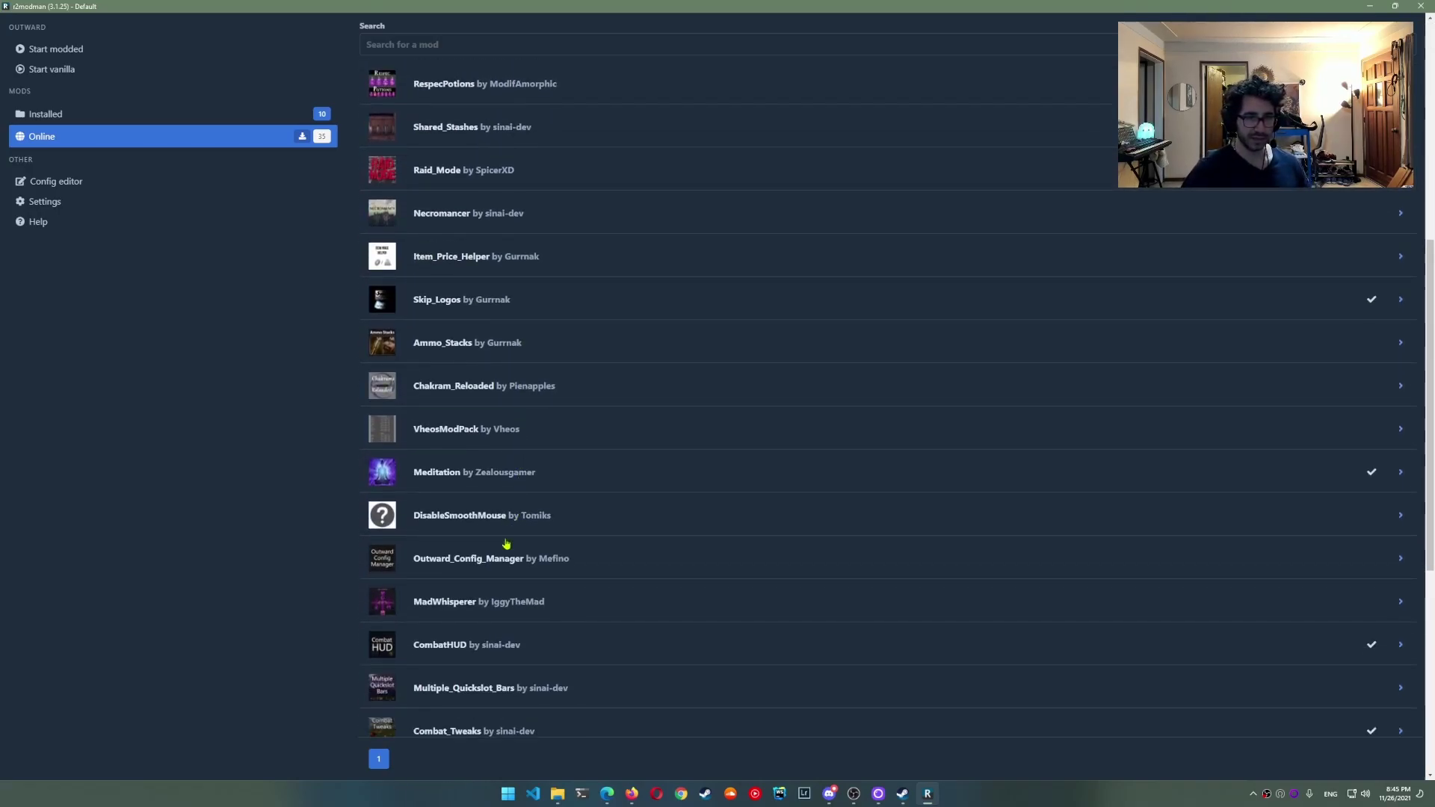
pyautogui.scroll(-6, 504, 556)
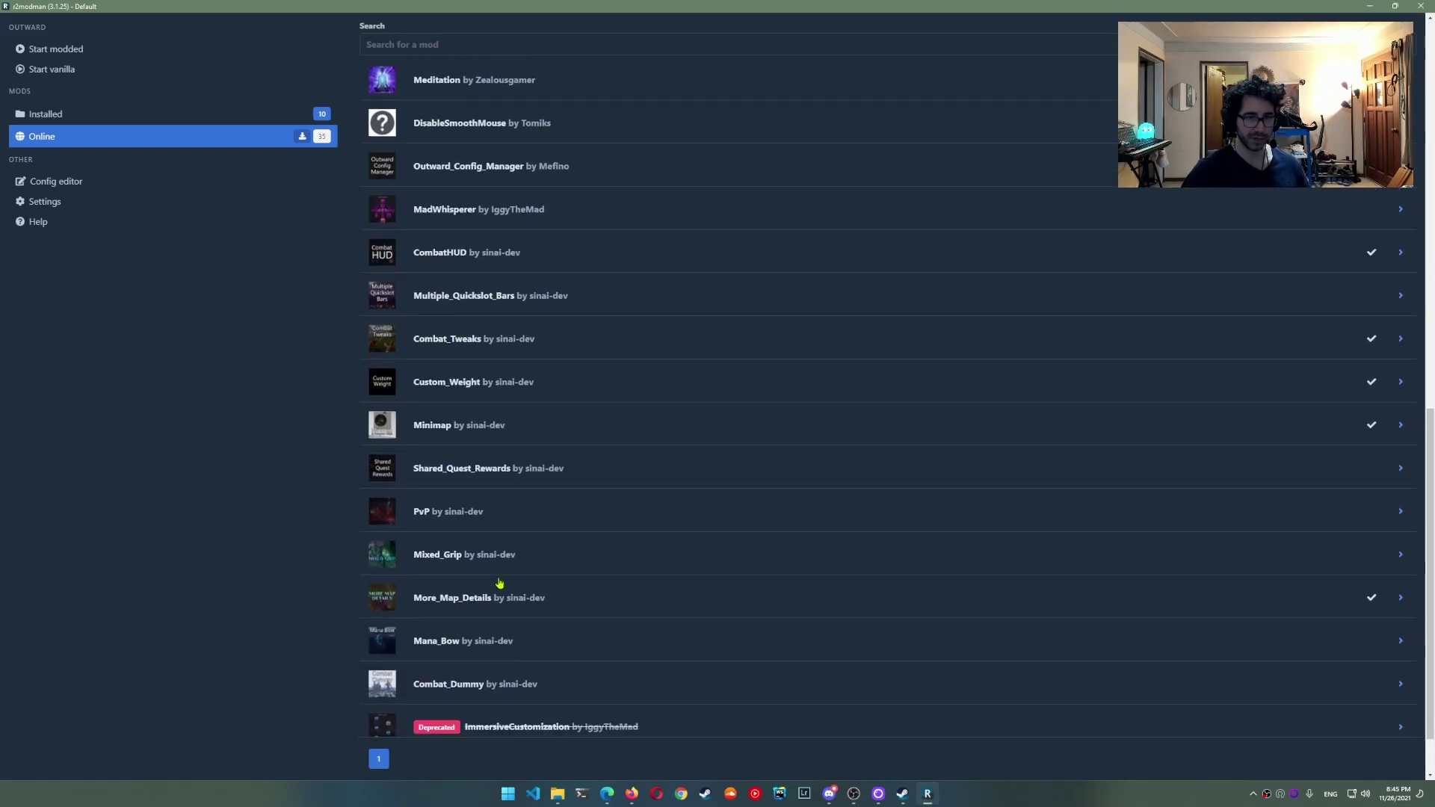
pyautogui.scroll(-1, 499, 583)
pyautogui.scroll(4, 489, 598)
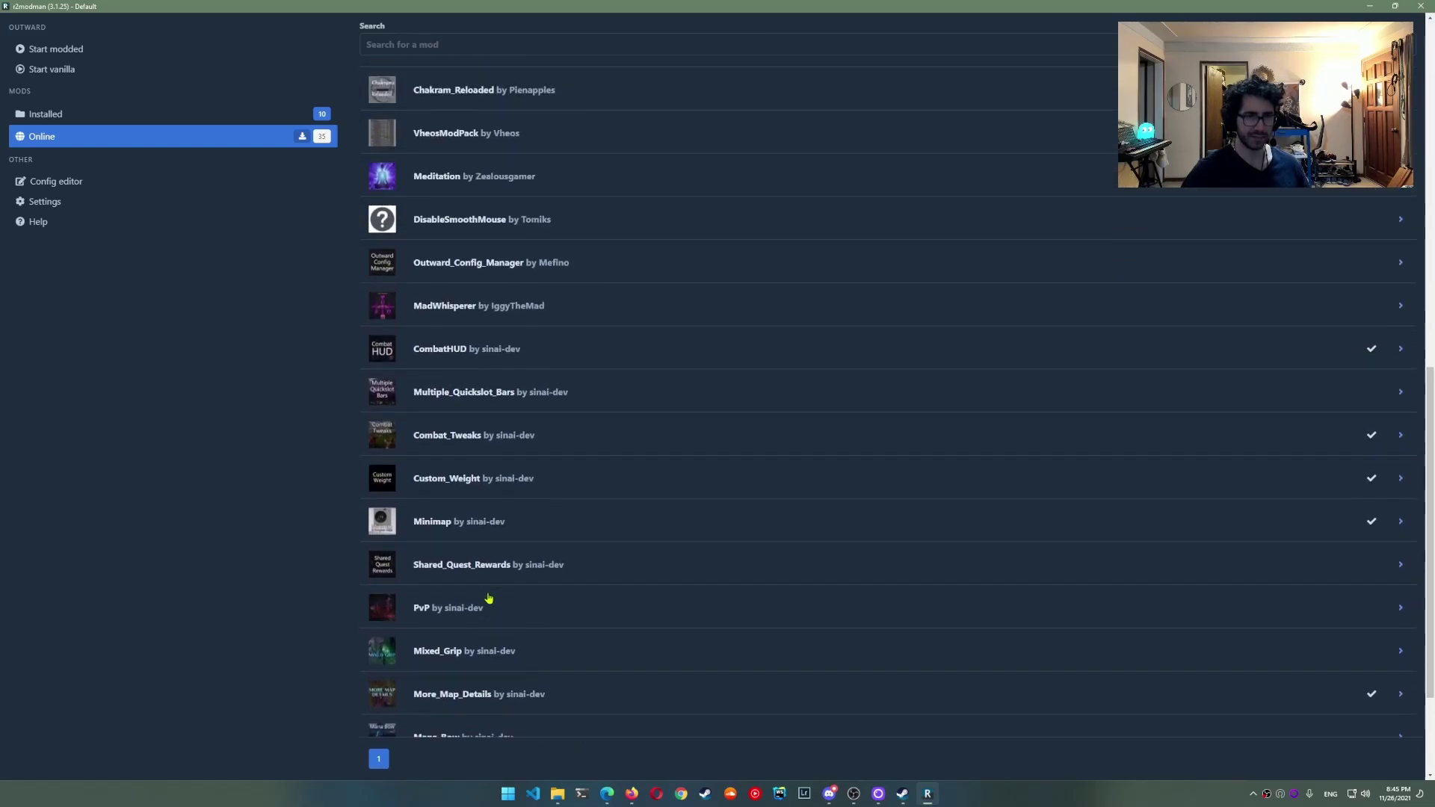
pyautogui.scroll(8, 488, 597)
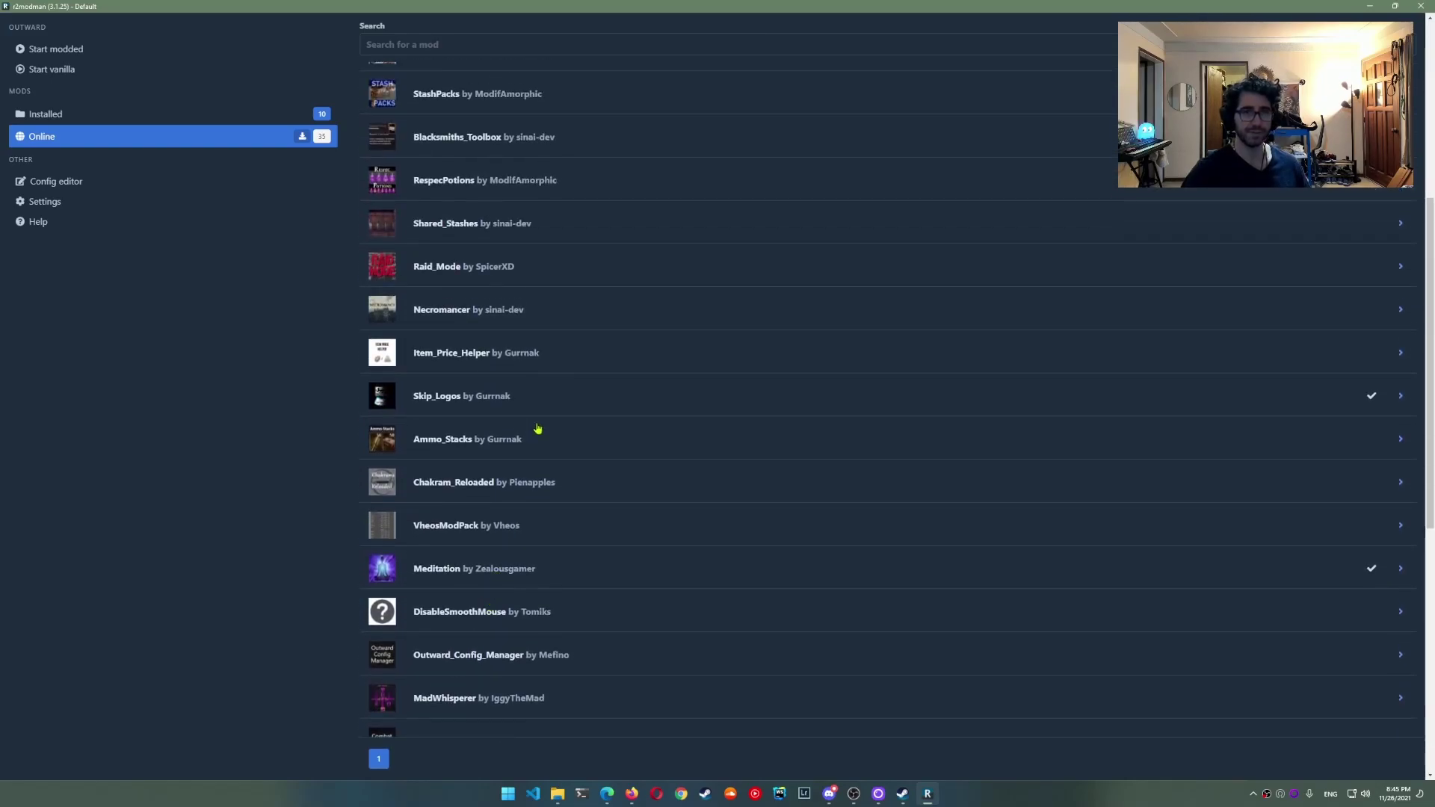
# View the details of the SideLoader mod, and collapse its entry and the BepInExPack_Outward entry
pyautogui.click(556, 248)
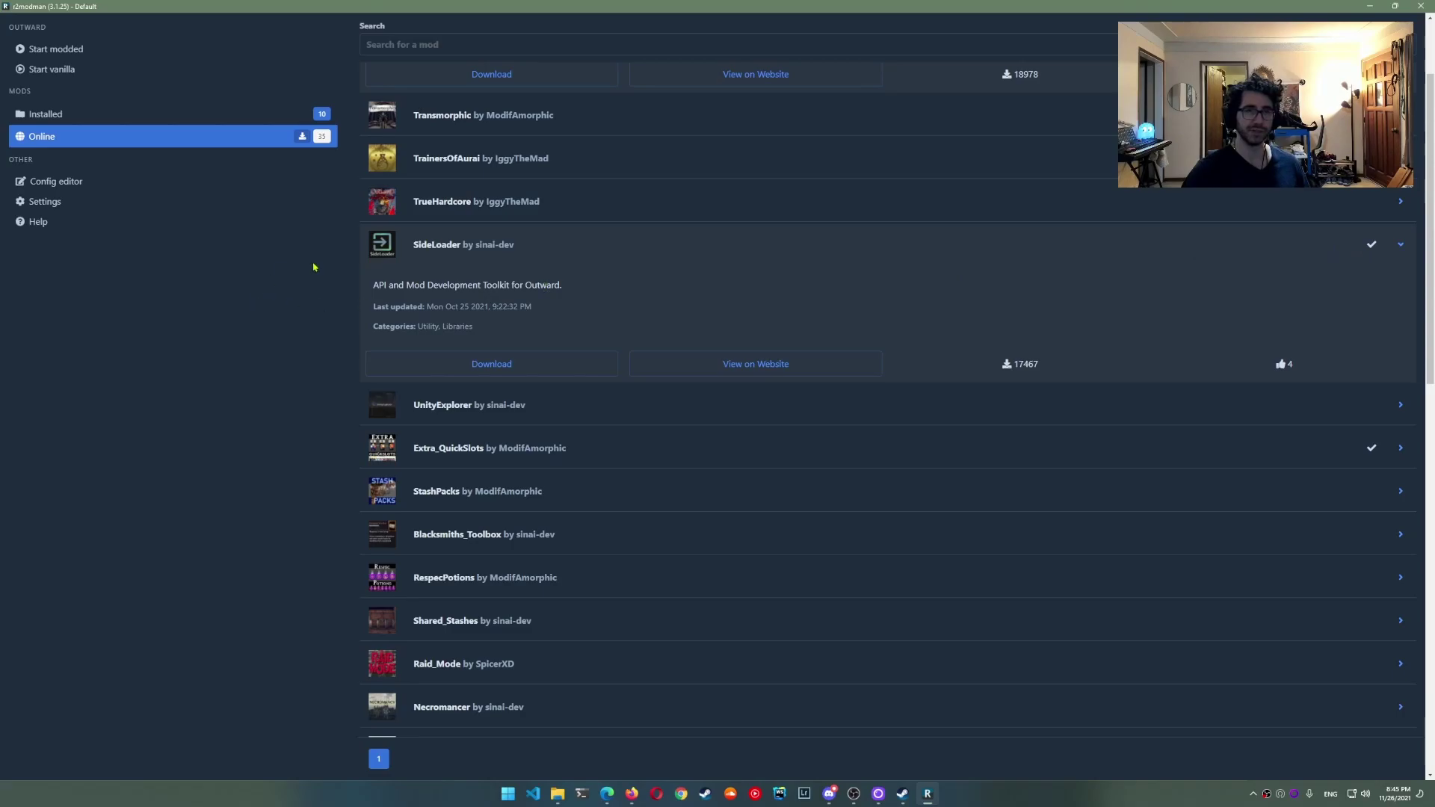
pyautogui.click(492, 245)
pyautogui.scroll(2, 571, 122)
pyautogui.click(587, 87)
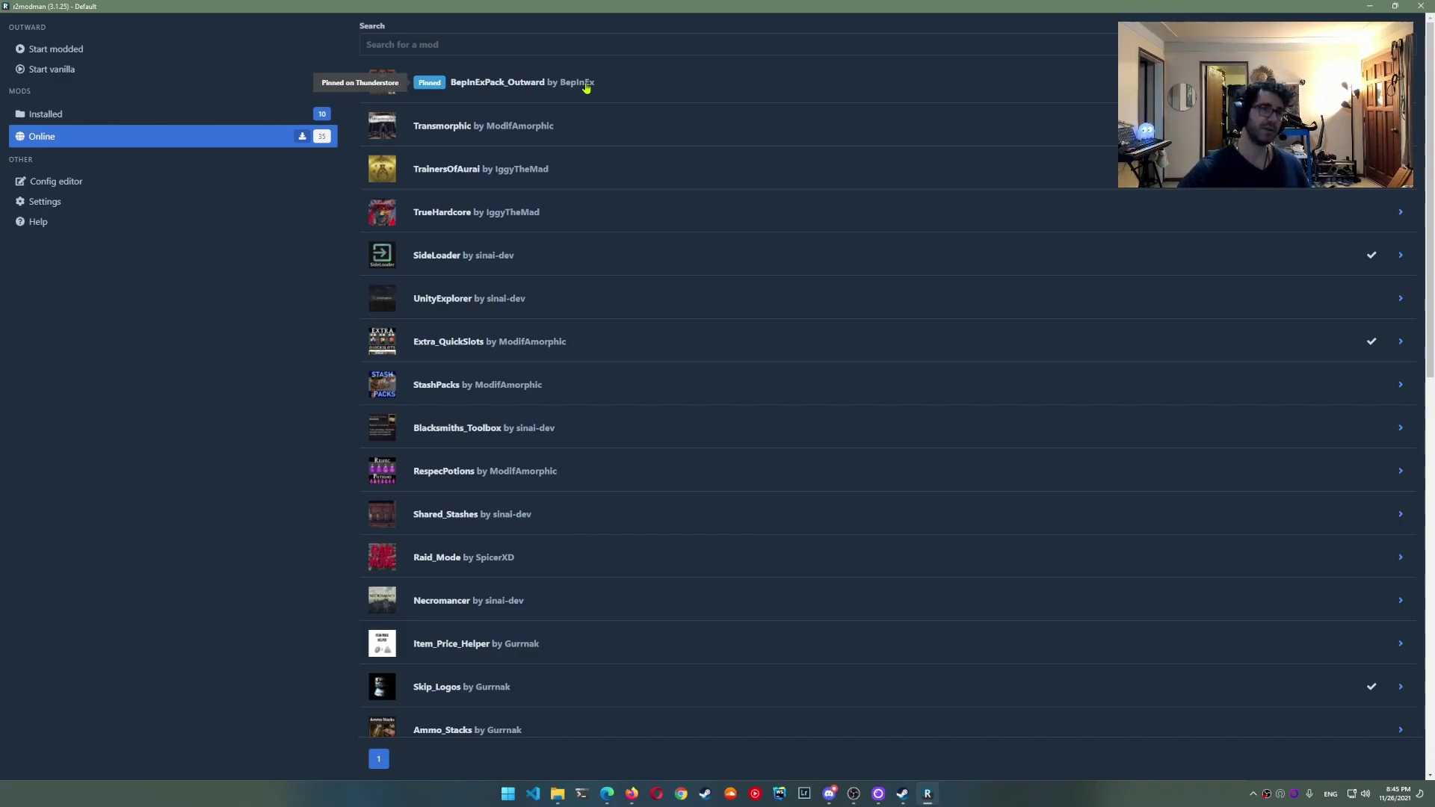
# Start Outward modded, continue the existing saved game and enter the loaded area
pyautogui.click(104, 55)
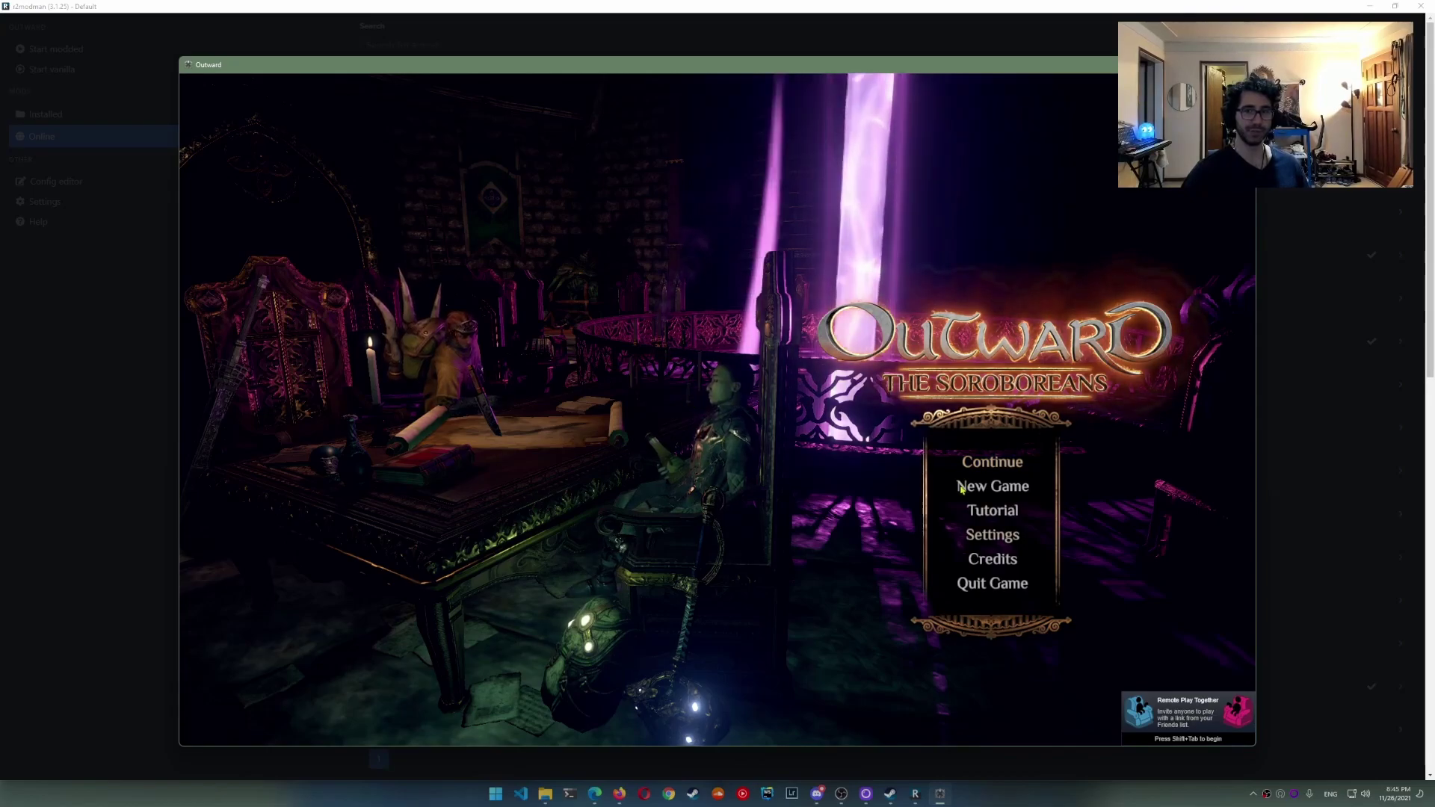
pyautogui.click(981, 463)
pyautogui.click(621, 334)
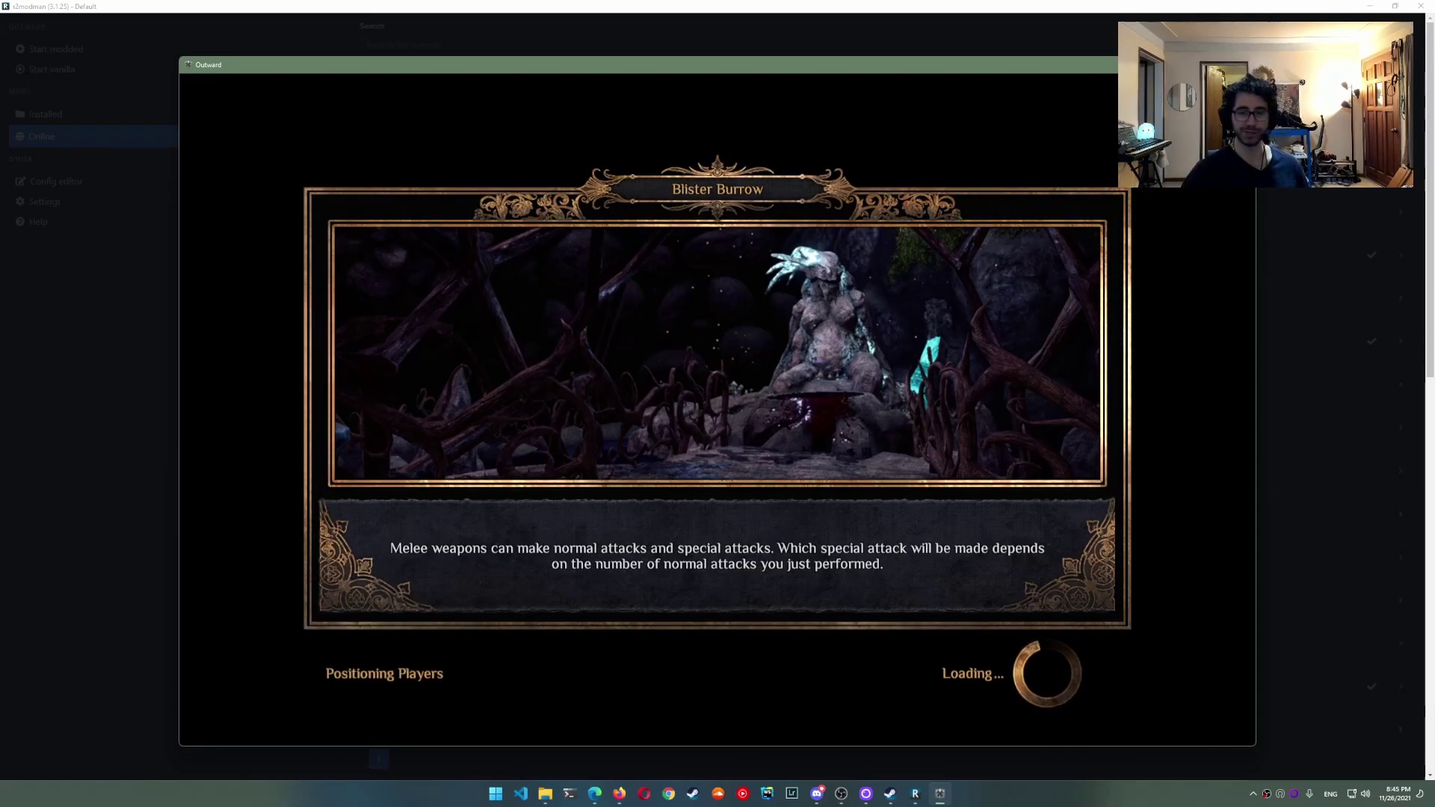
pyautogui.press('space')
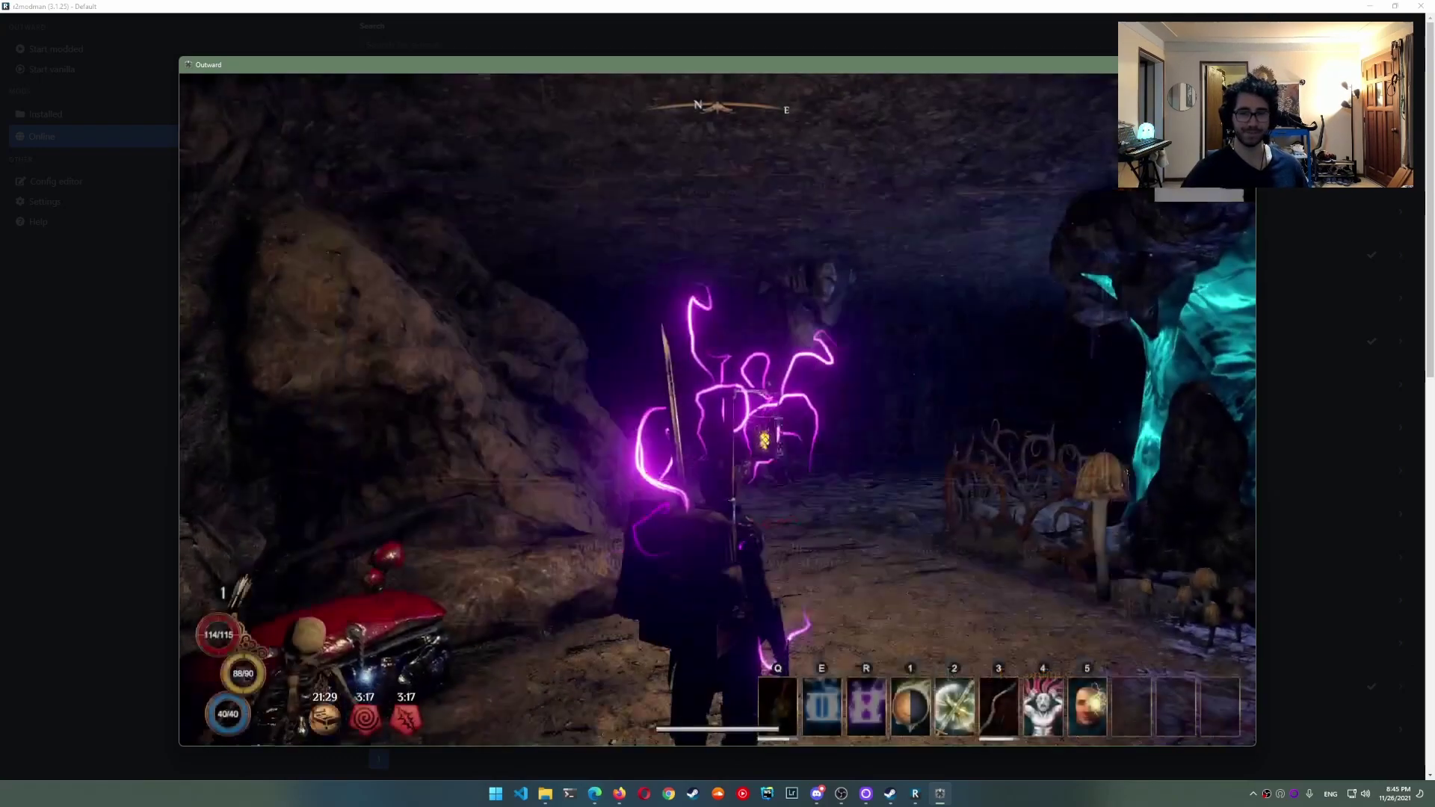
# Run the character forward through the Blister Burrow cave to try out the modded game
pyautogui.press('w')
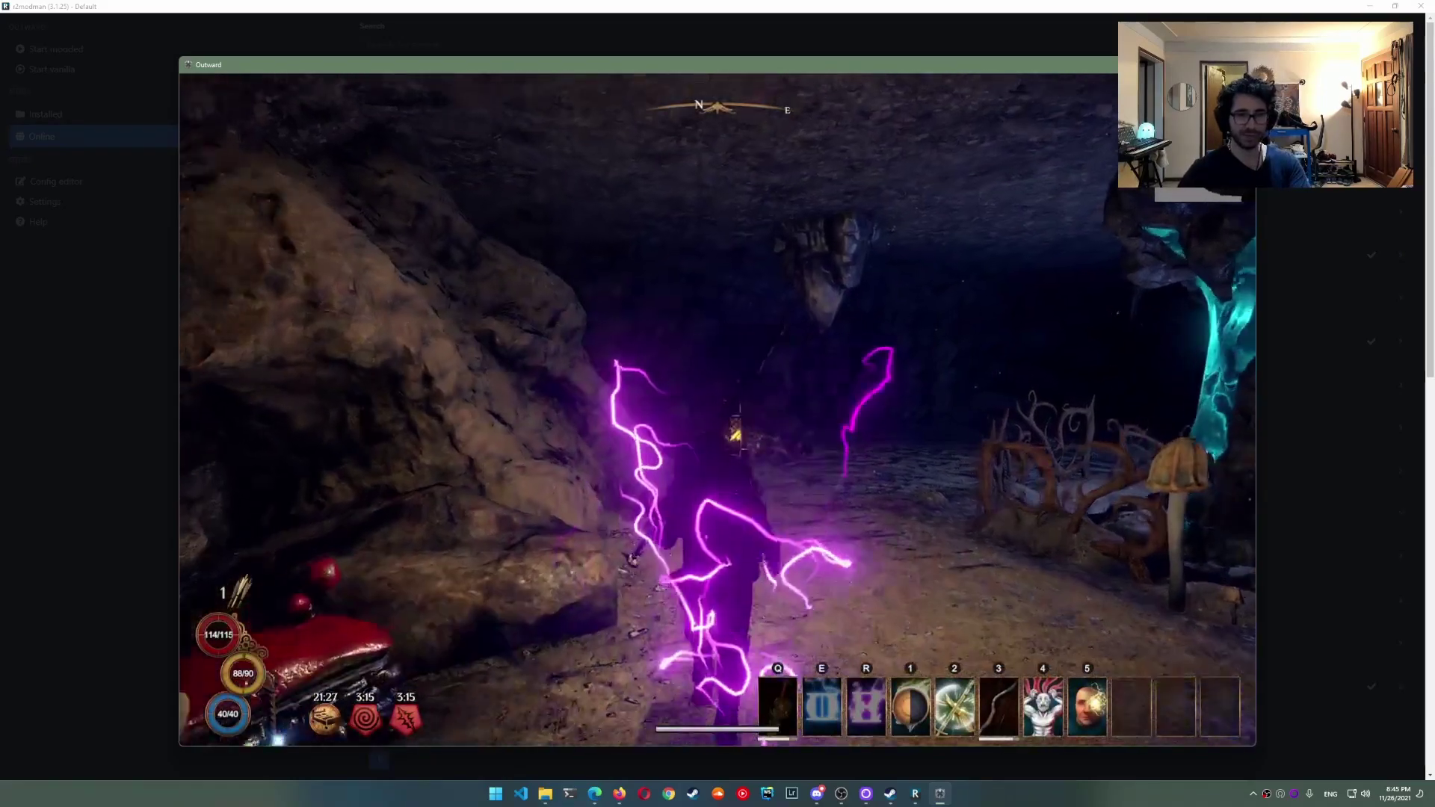
pyautogui.press('a')
pyautogui.press('w')
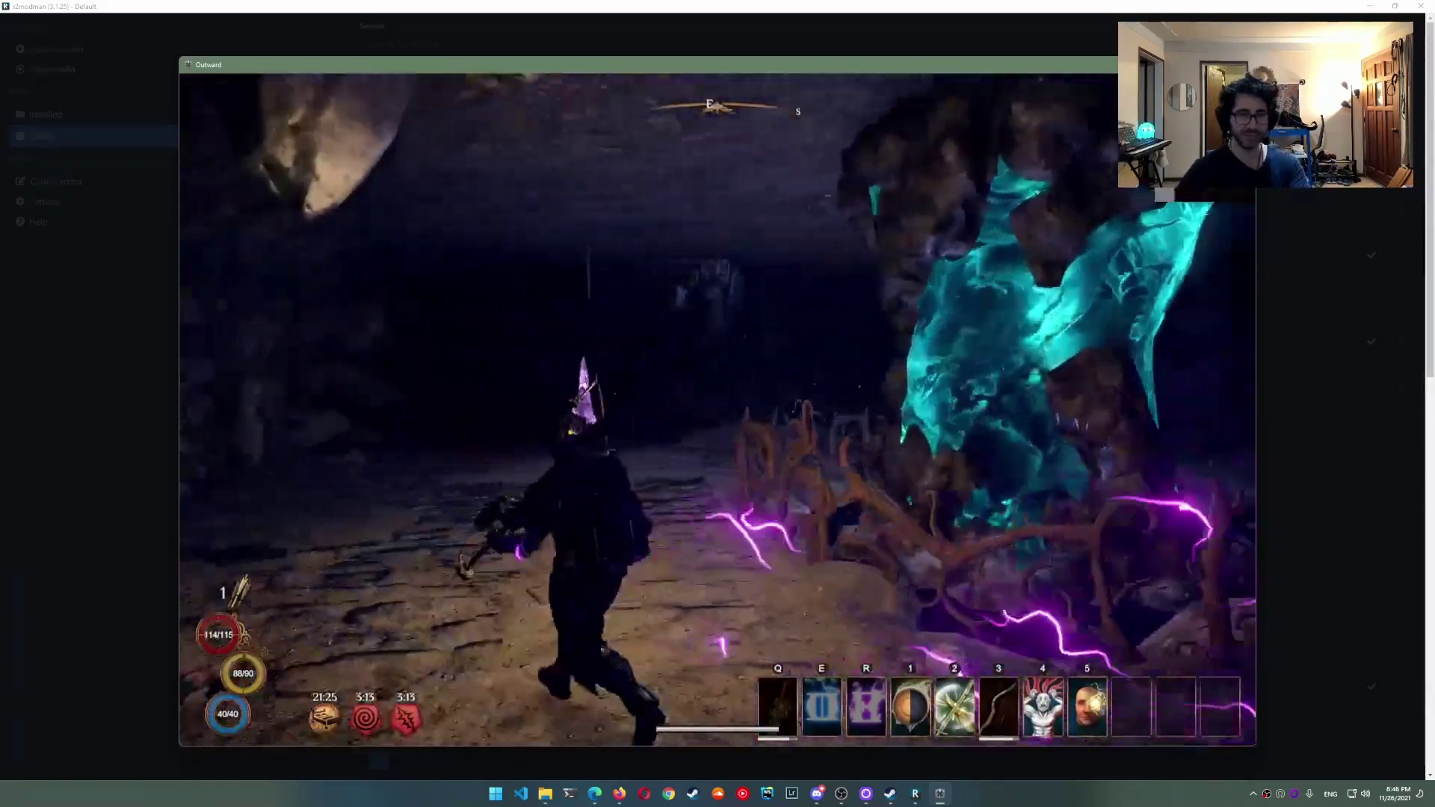
# Move the character around the thorn-ringed turquoise crystal pillar and look over the surrounding cave
pyautogui.press('w')
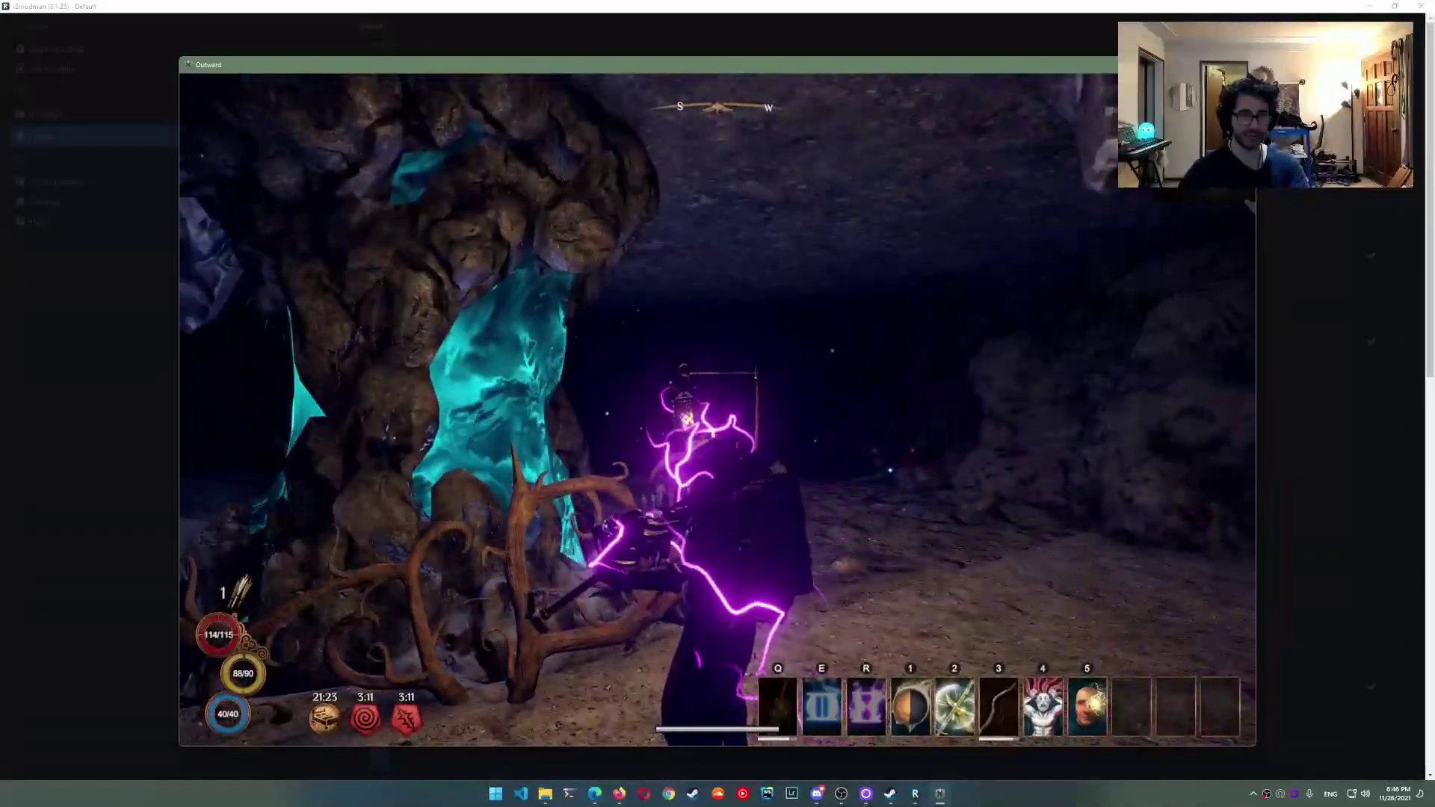
pyautogui.press('a')
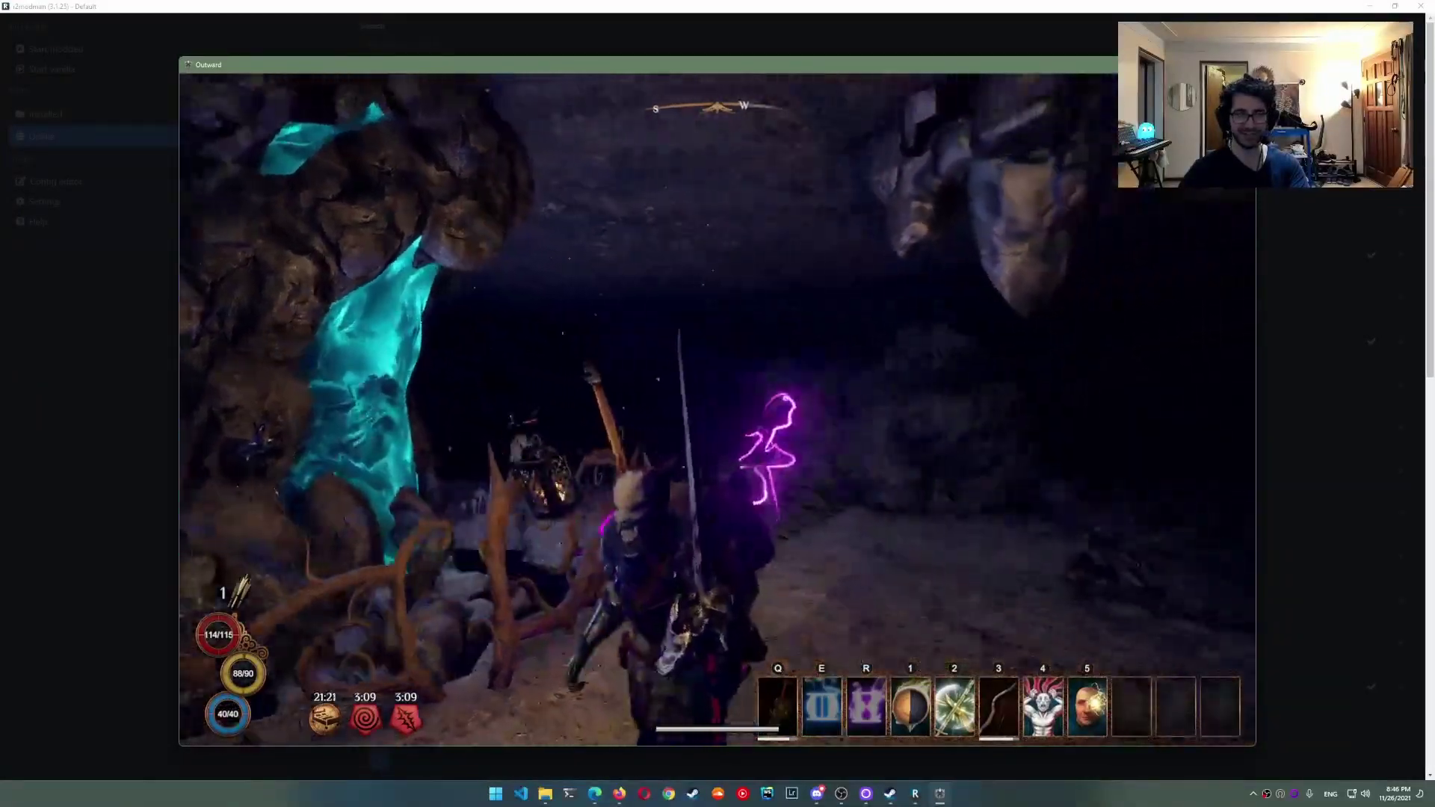
pyautogui.press('w')
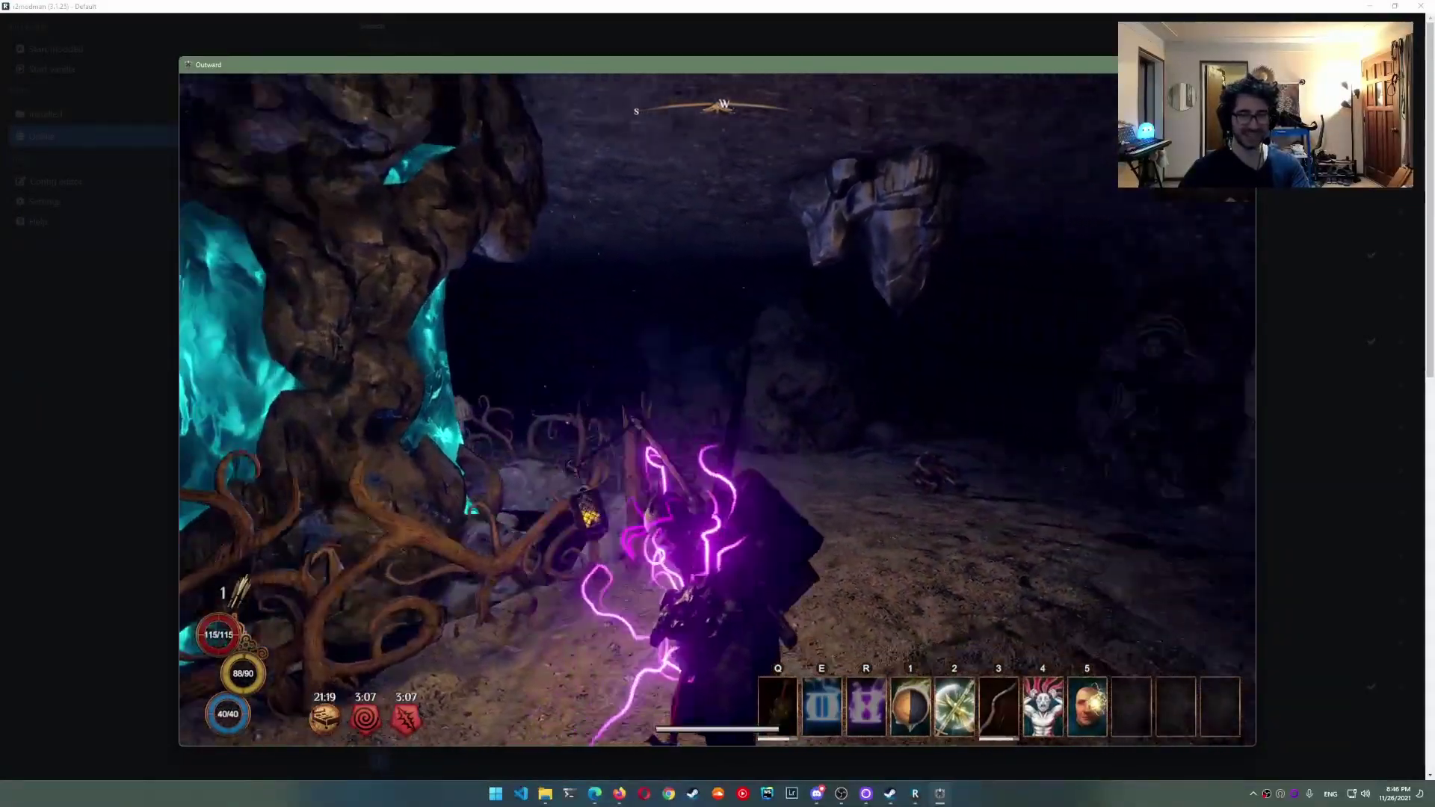
pyautogui.press('a')
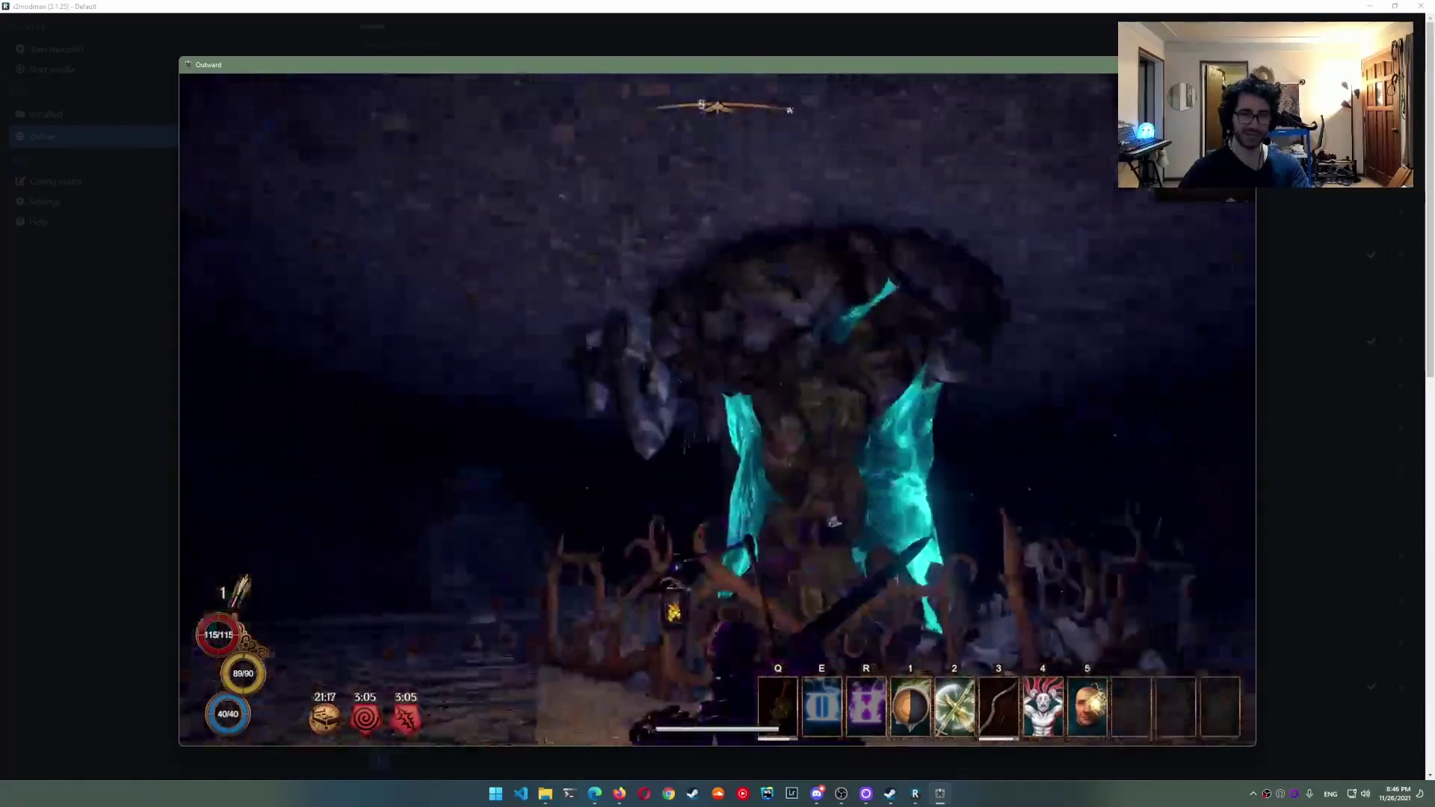
pyautogui.press('w')
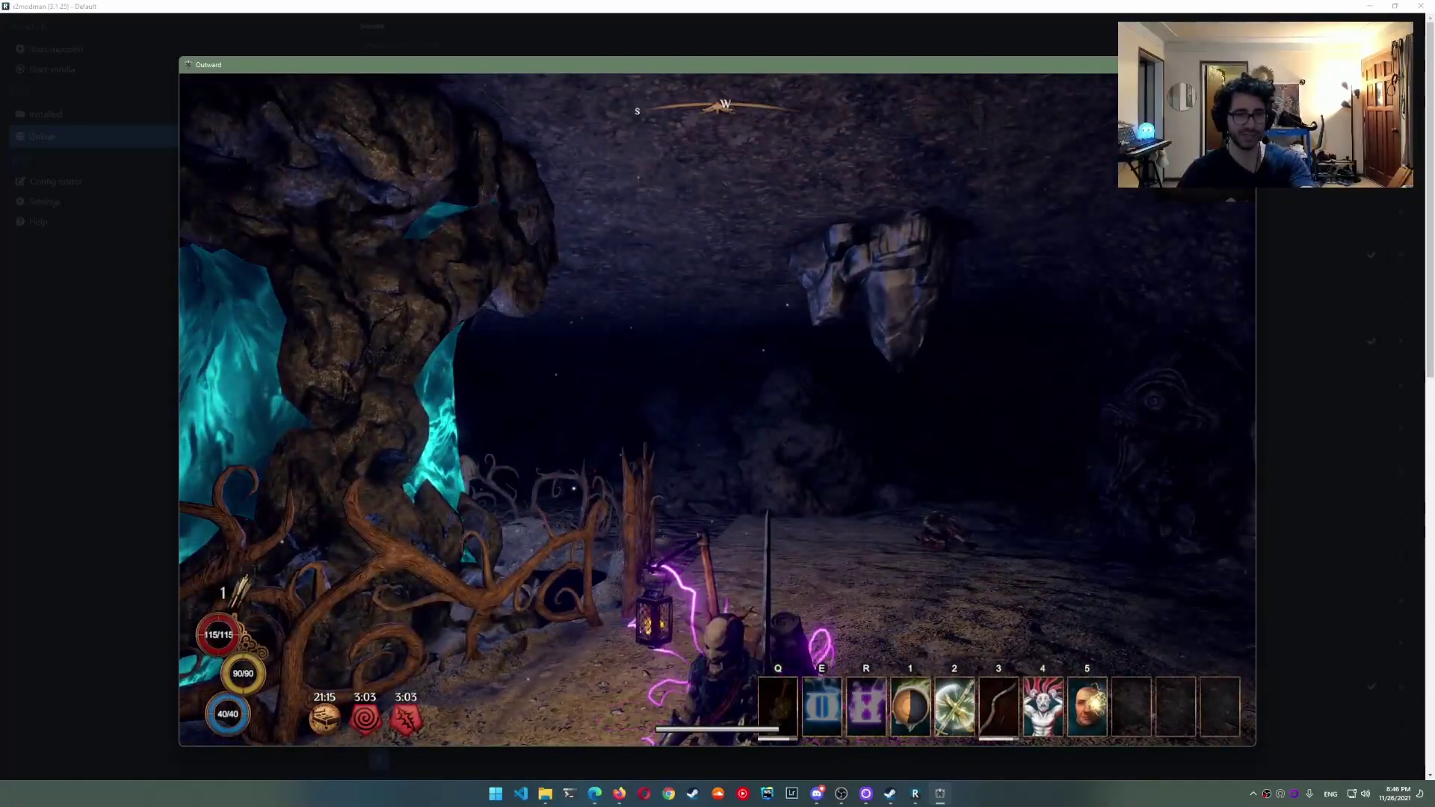
pyautogui.press('w')
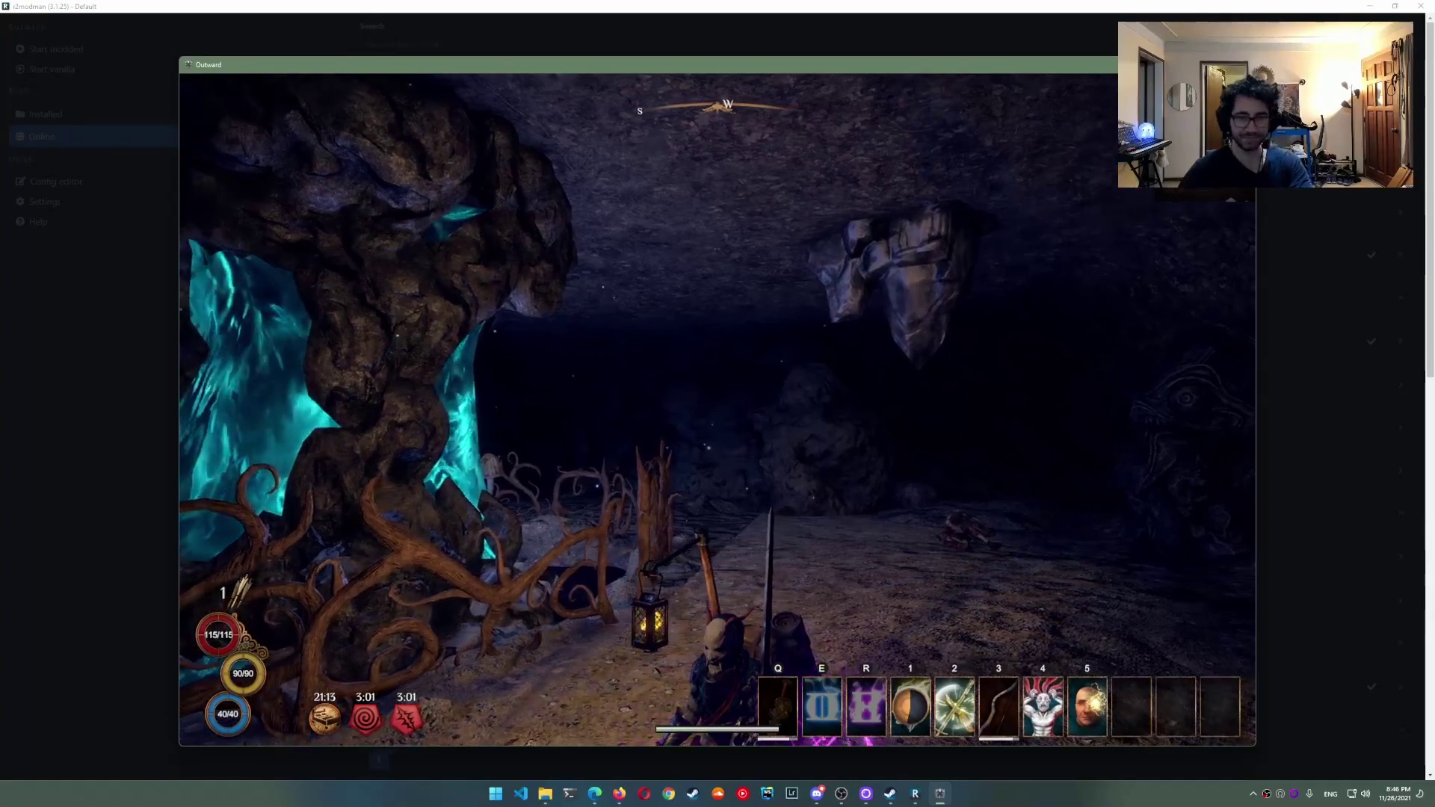
pyautogui.press('w')
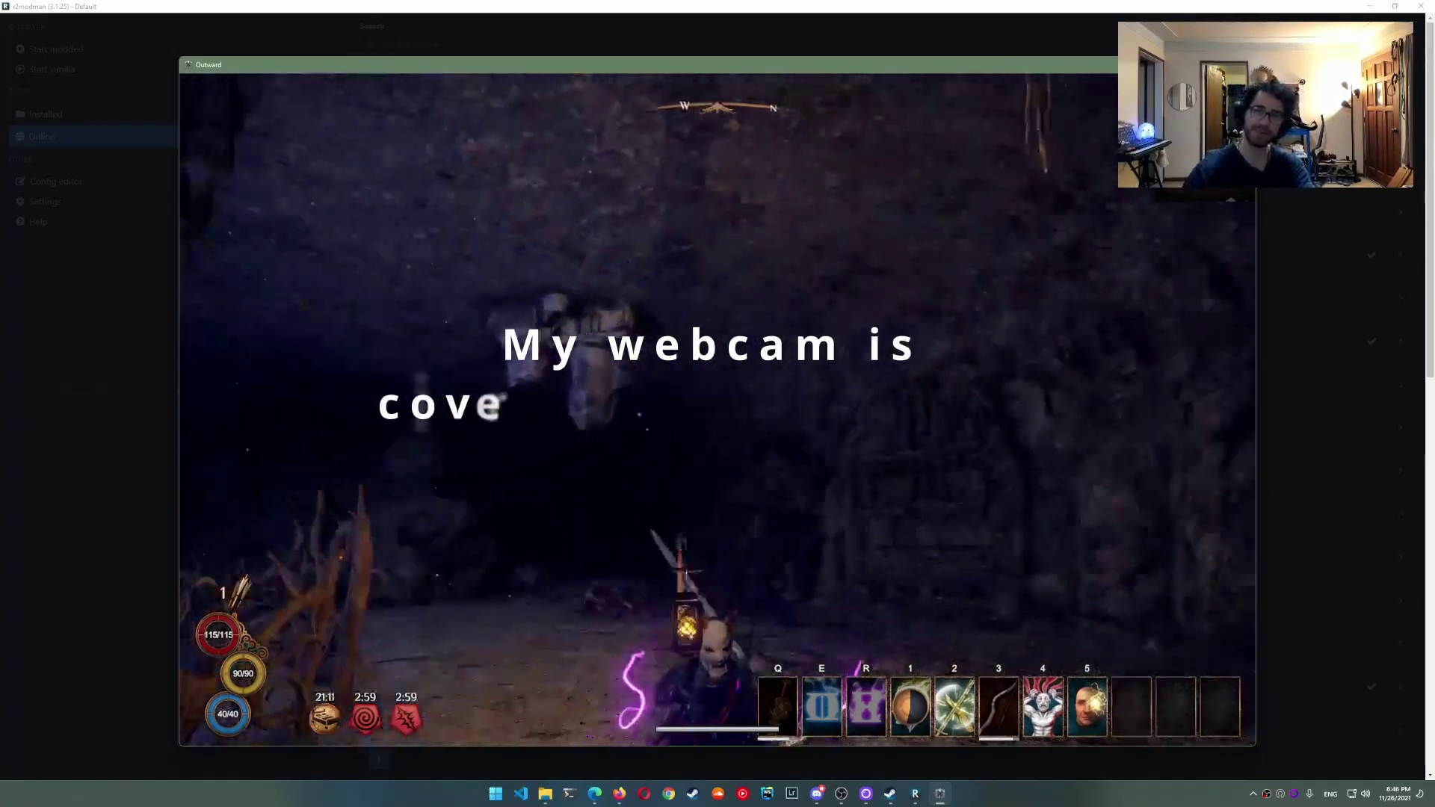
pyautogui.press('w')
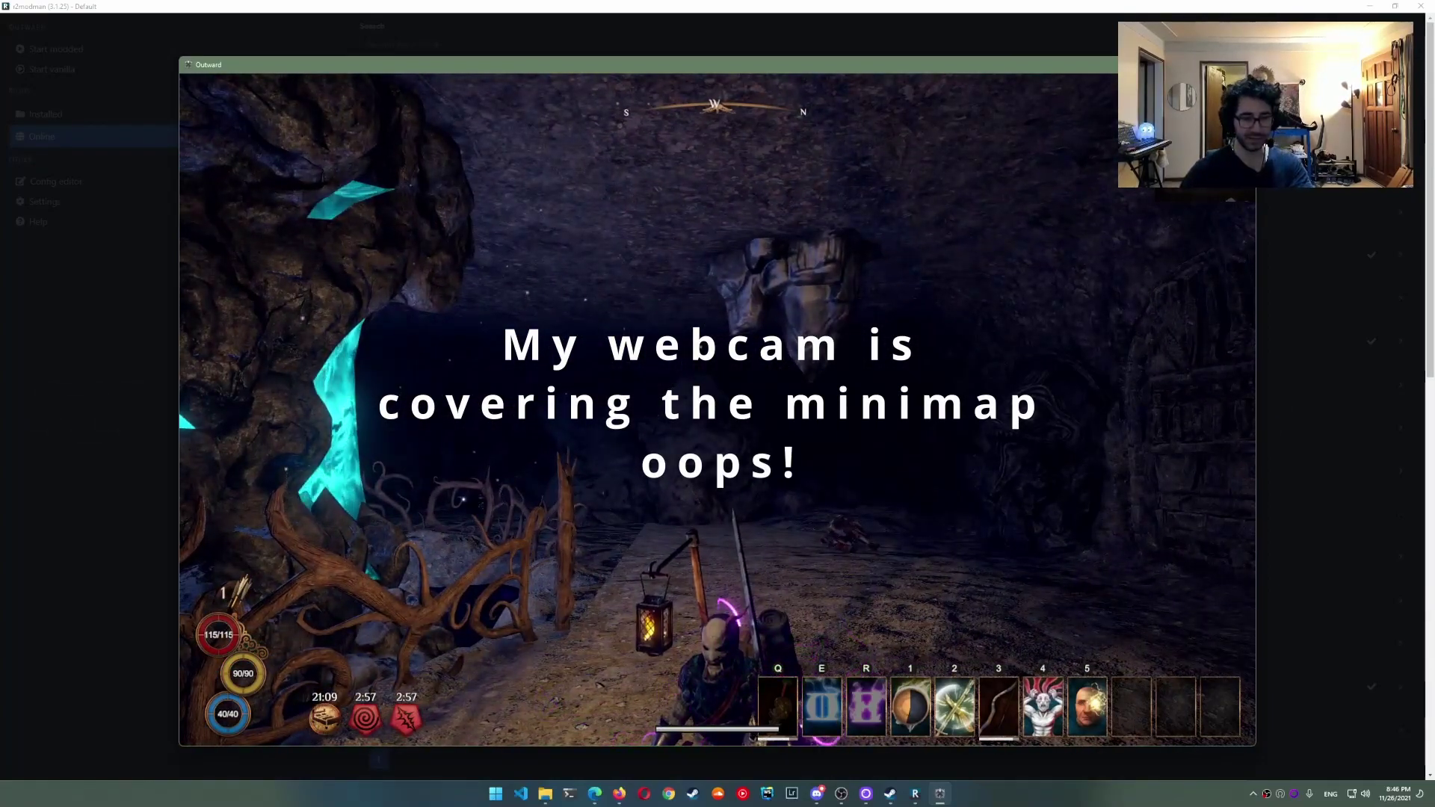
# Show the SideLoader mod menu over the game, shift its window slightly and hide it again
pyautogui.press('F6')
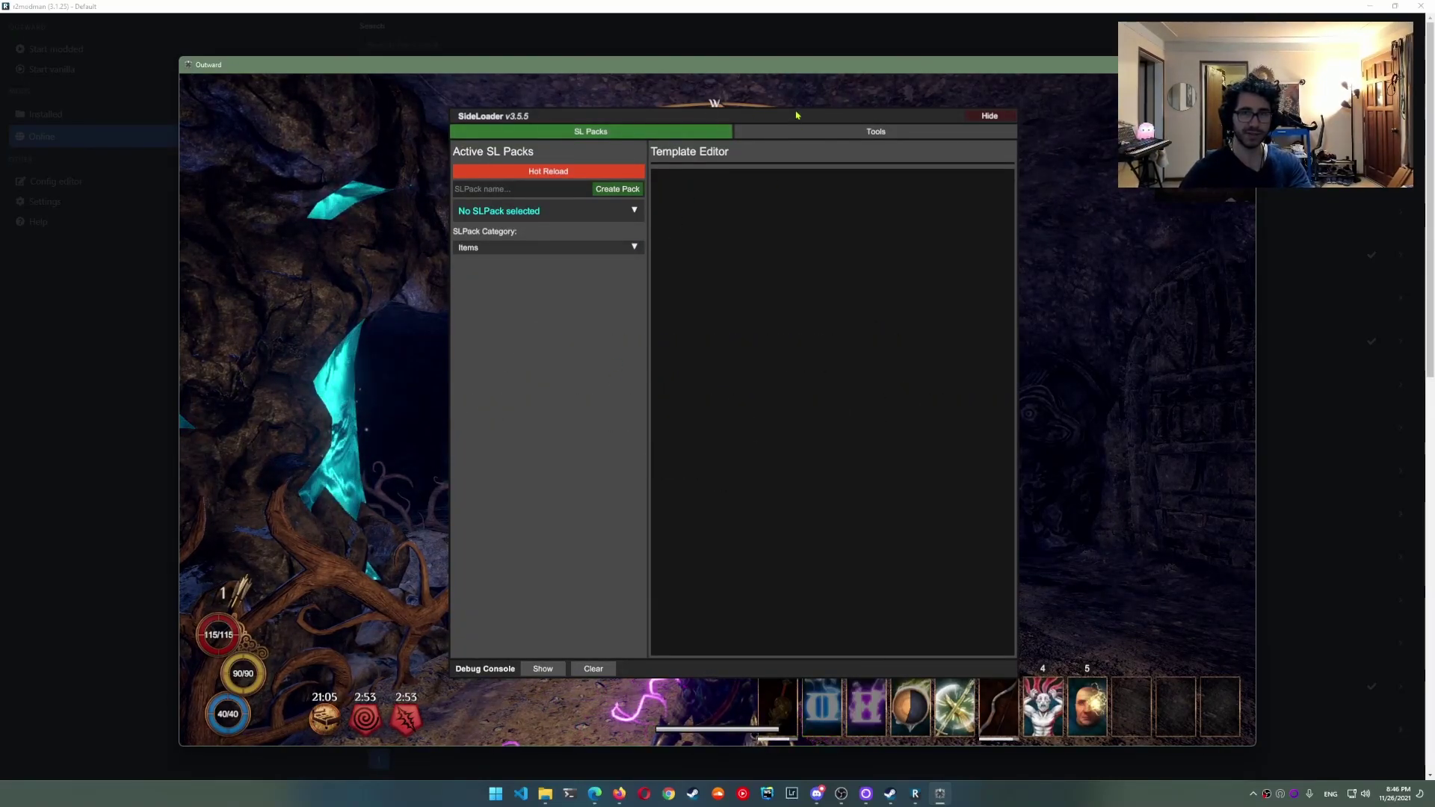
pyautogui.moveTo(796, 116); pyautogui.dragTo(780, 124)
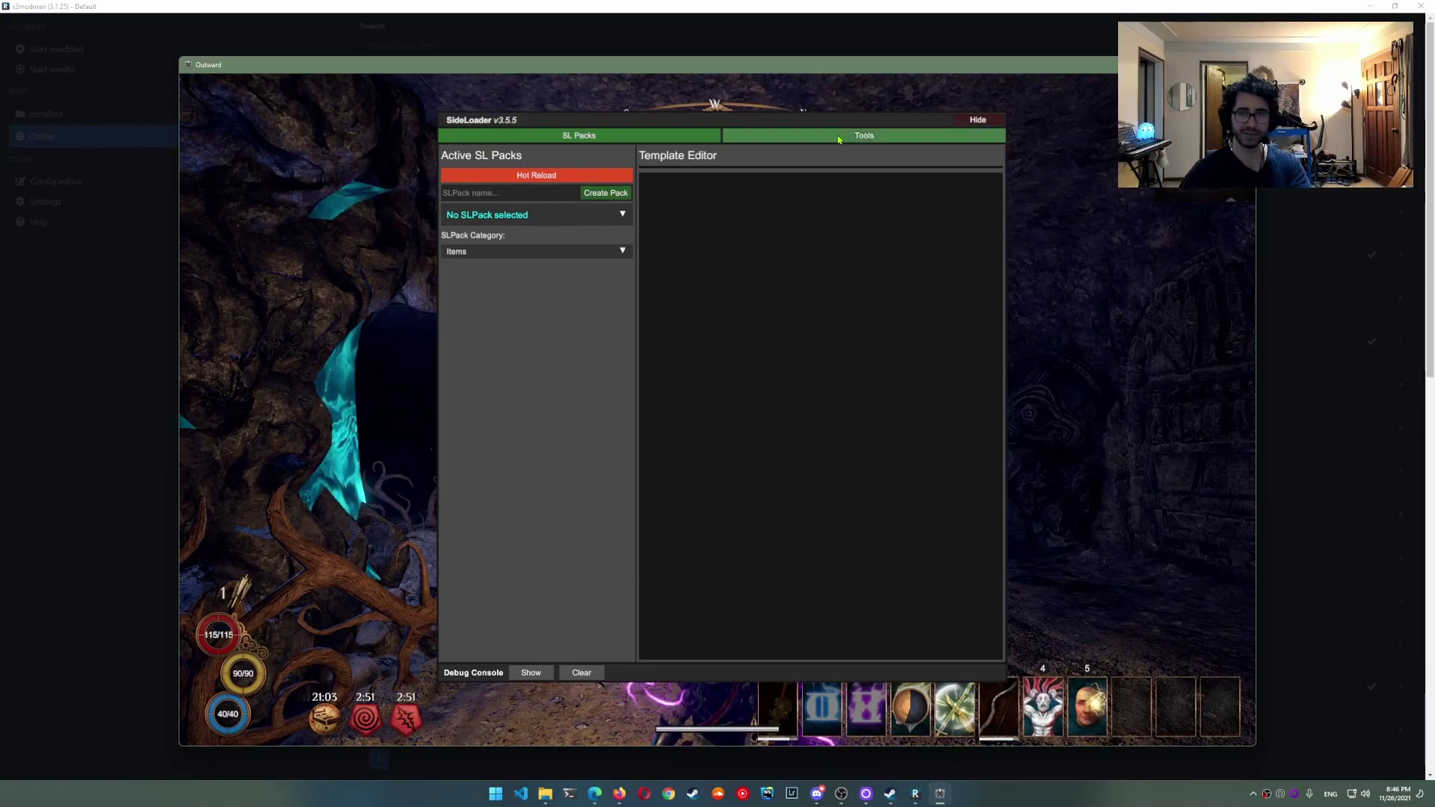
pyautogui.click(979, 122)
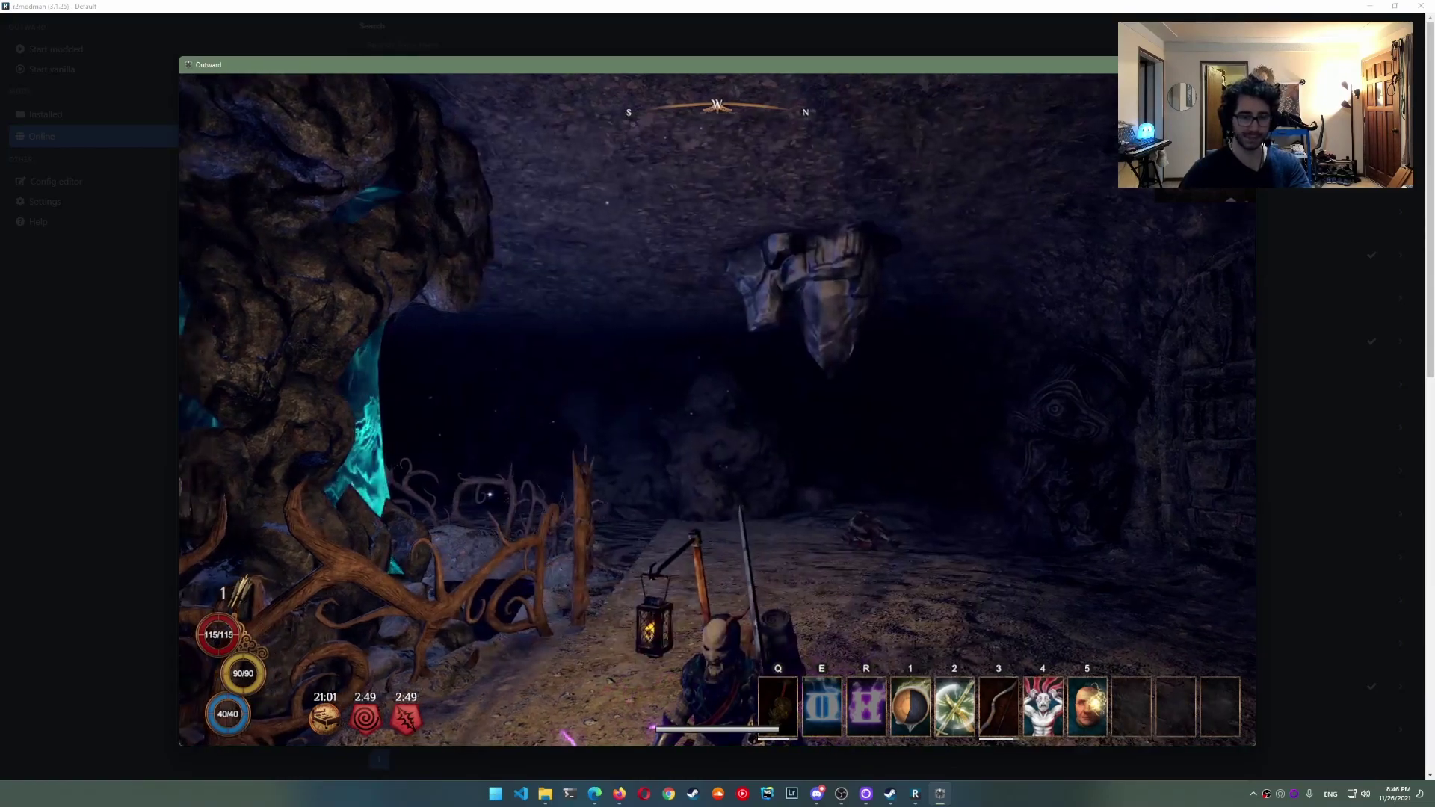
# Open the character's inventory, view its Usables and Ingredients categories, and look through all carried items
pyautogui.press('Tab')
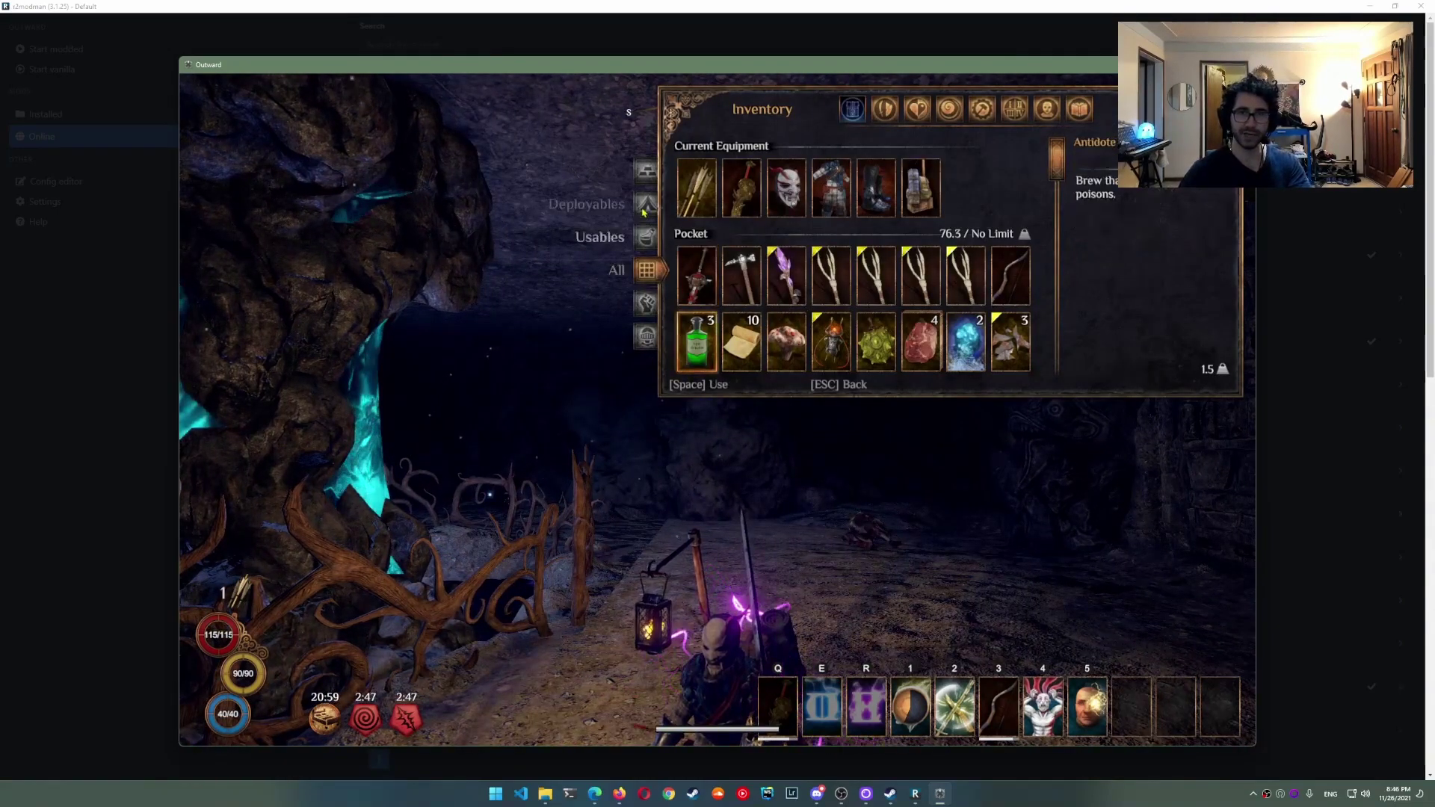
pyautogui.click(647, 173)
pyautogui.click(646, 204)
pyautogui.click(646, 237)
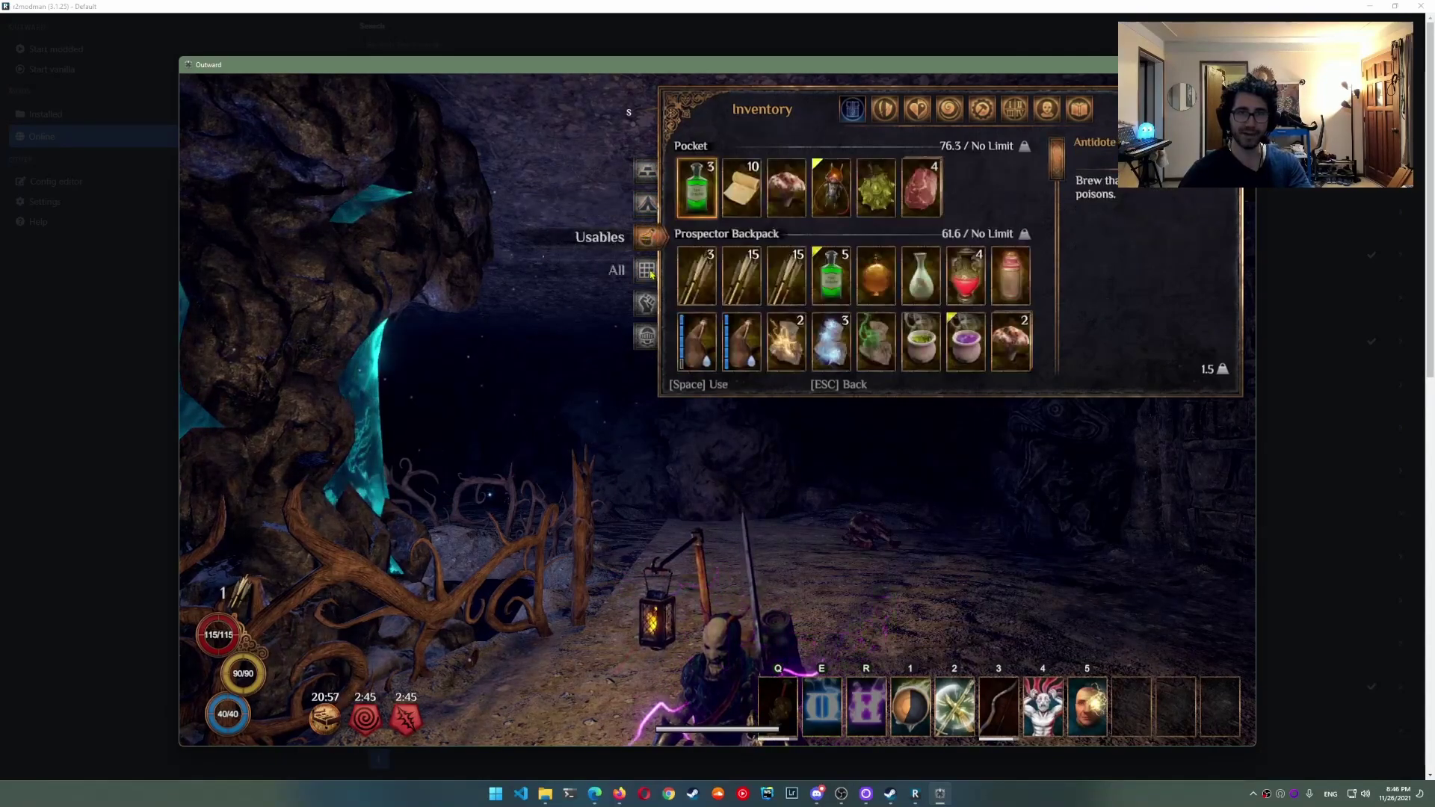
pyautogui.click(648, 171)
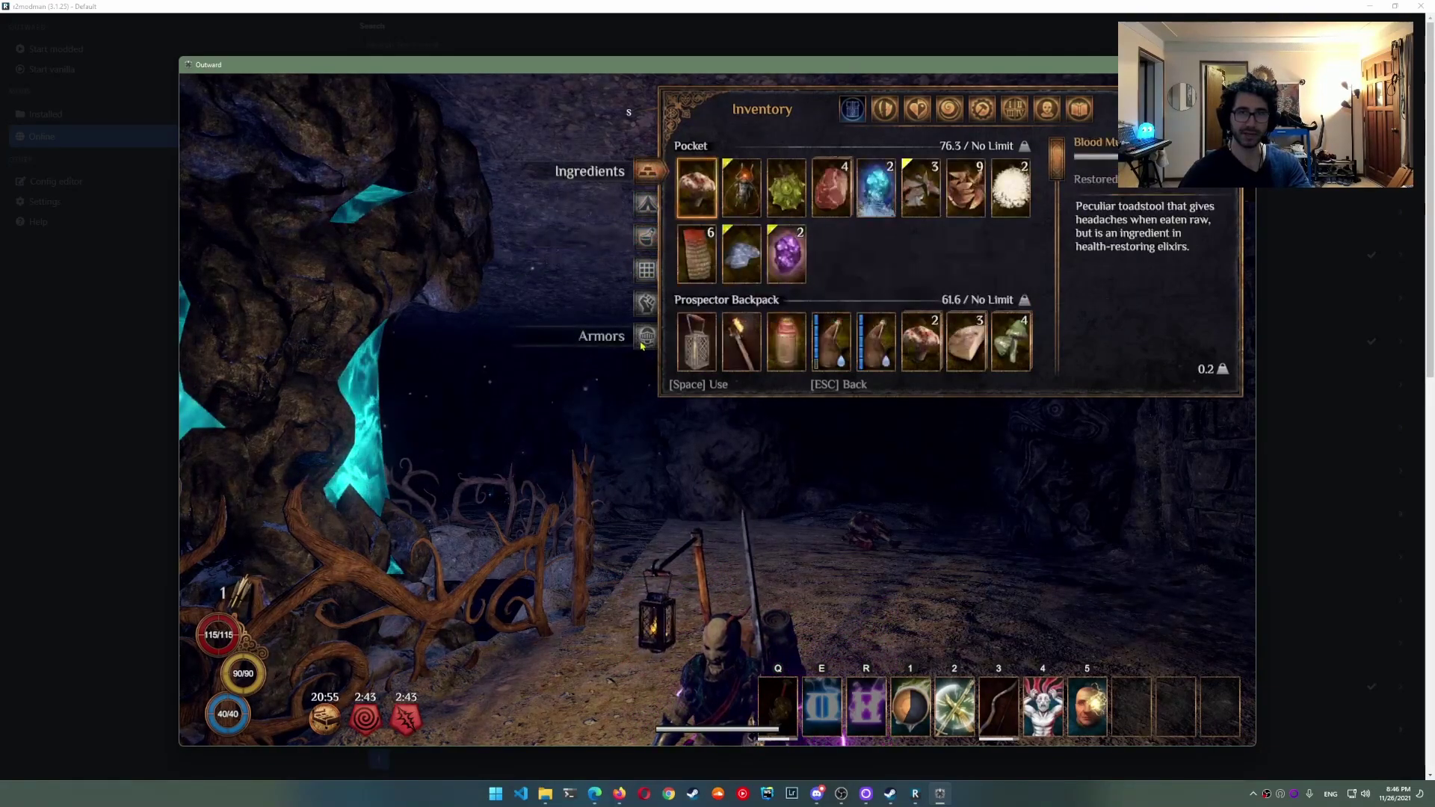
pyautogui.click(647, 270)
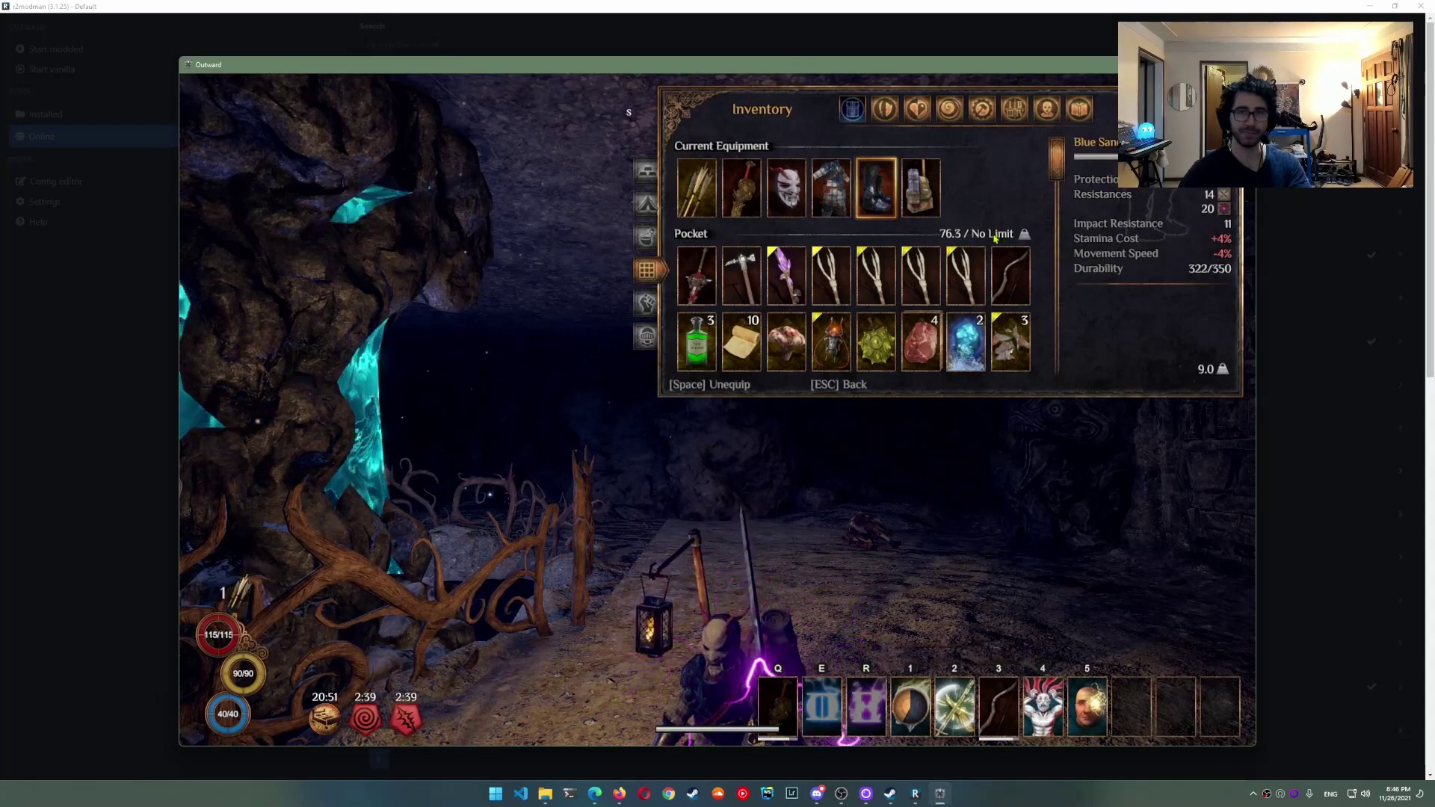
pyautogui.scroll(-3, 963, 278)
pyautogui.scroll(3, 930, 297)
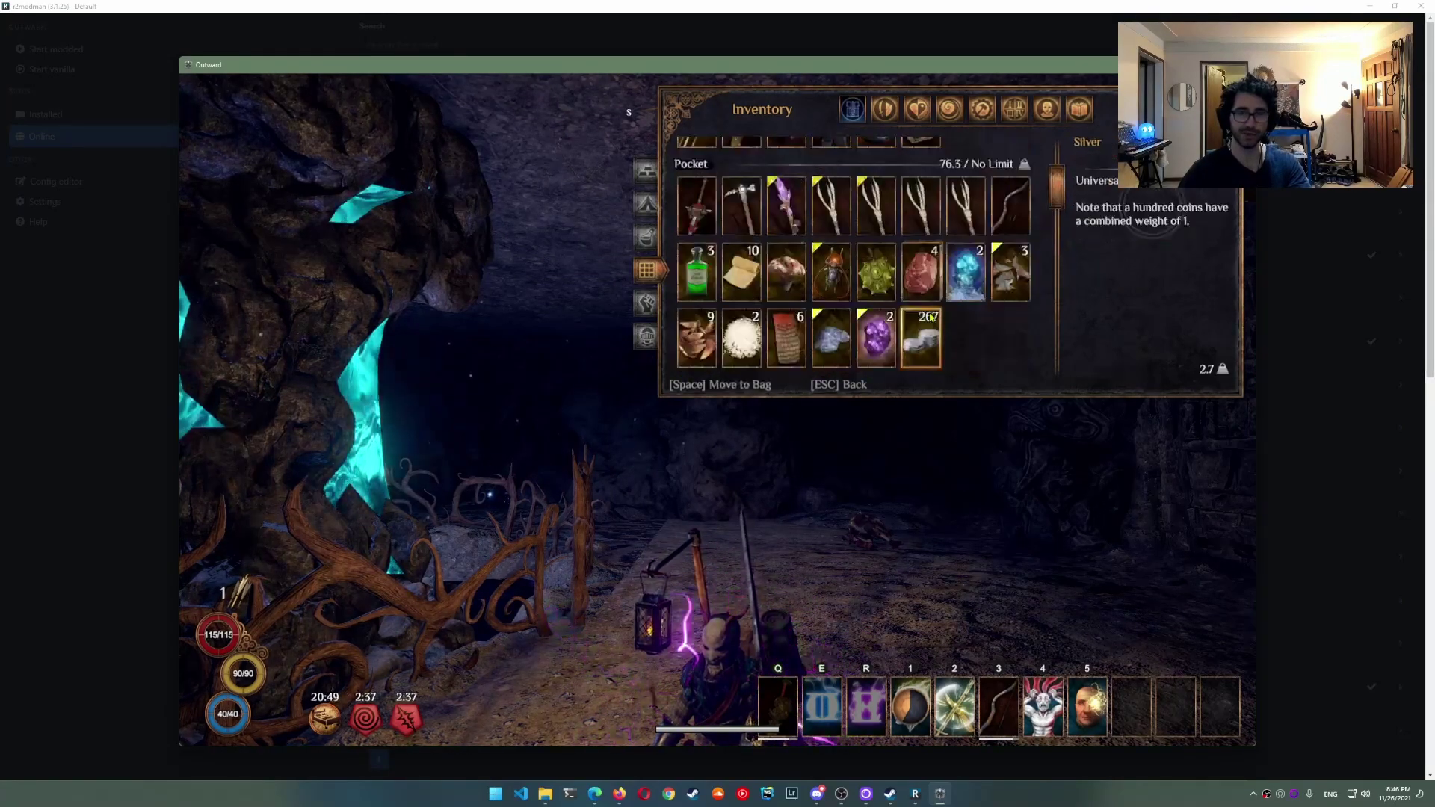
# View the character's Quick Slot assignments and Skills pages, and return to the game
pyautogui.click(1014, 110)
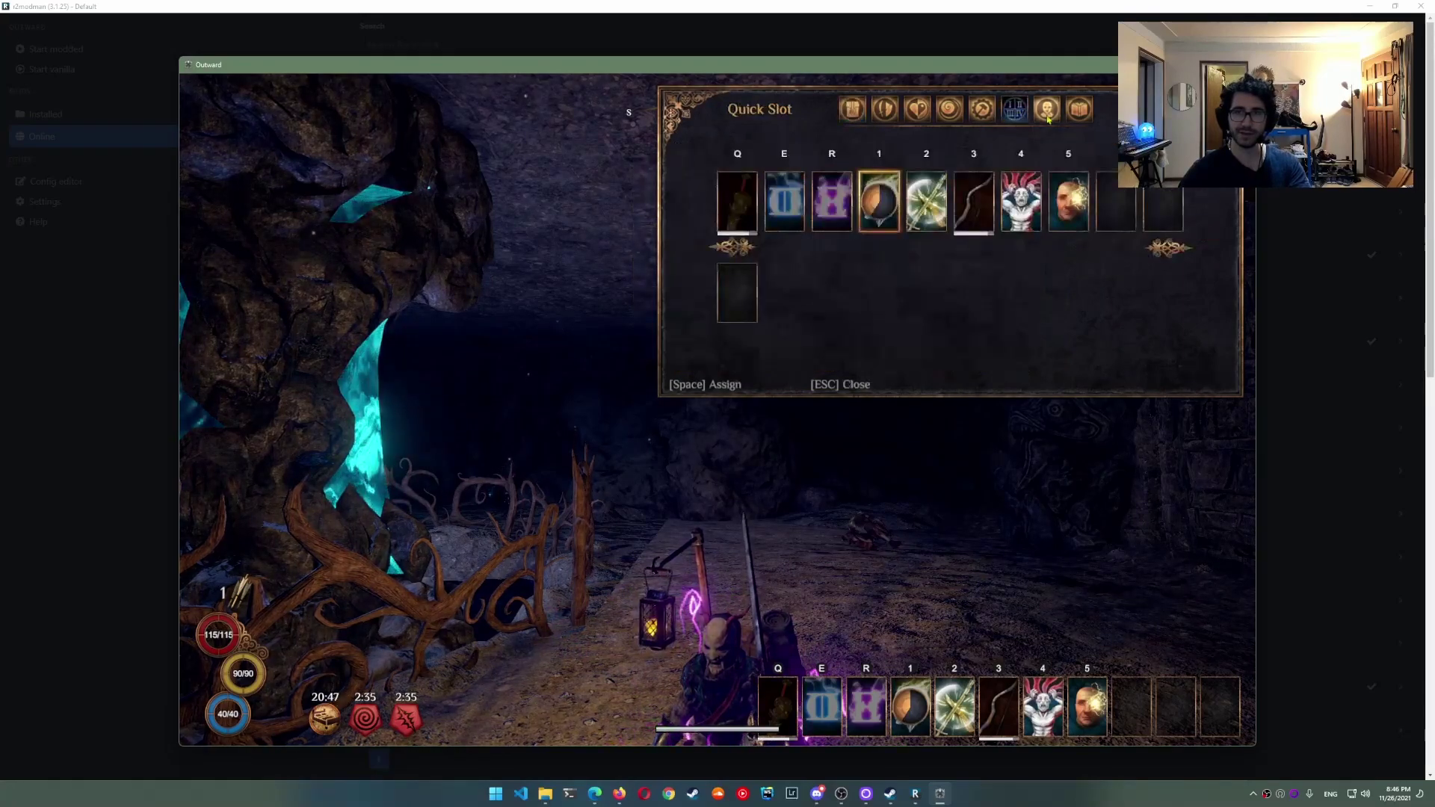
pyautogui.click(1048, 116)
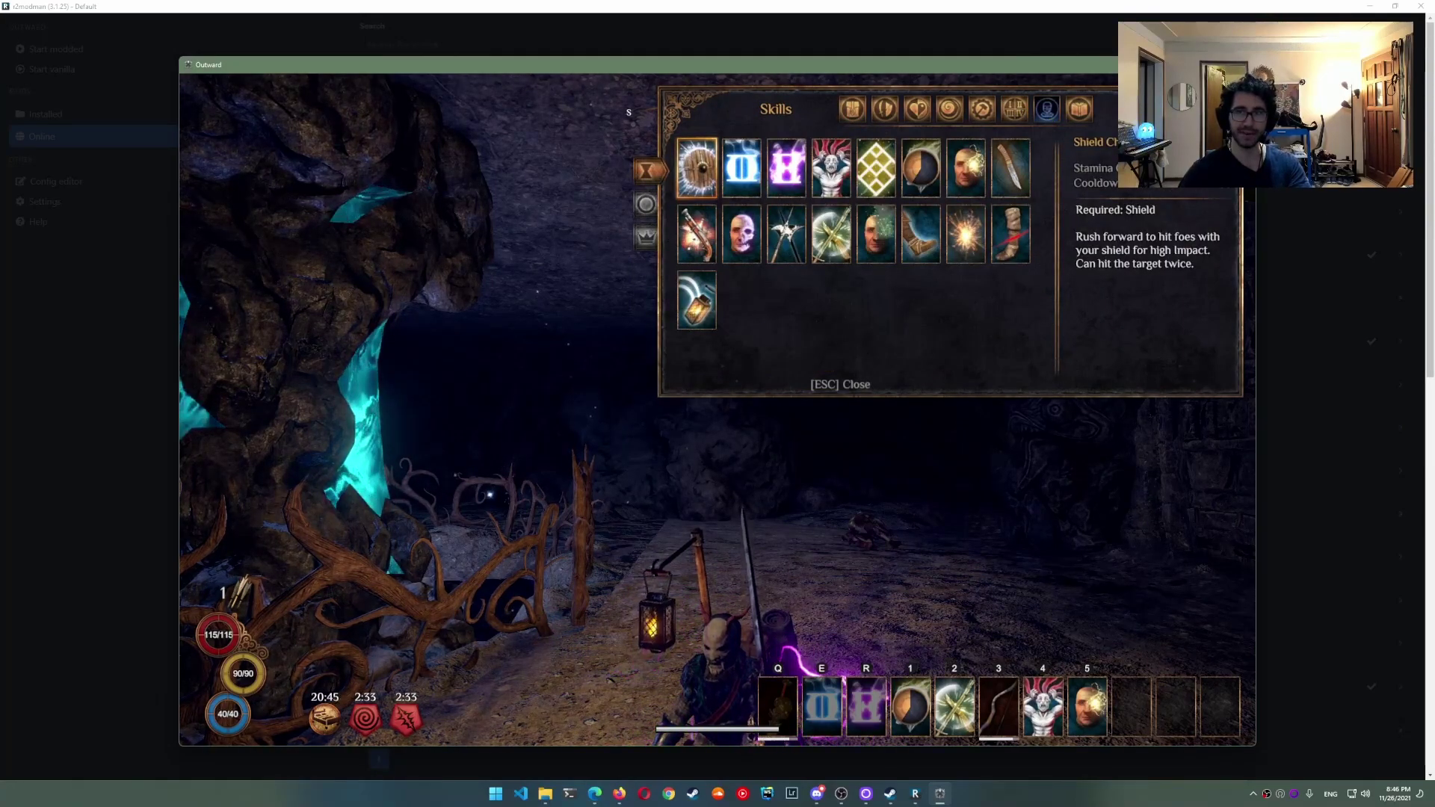
pyautogui.press('Escape')
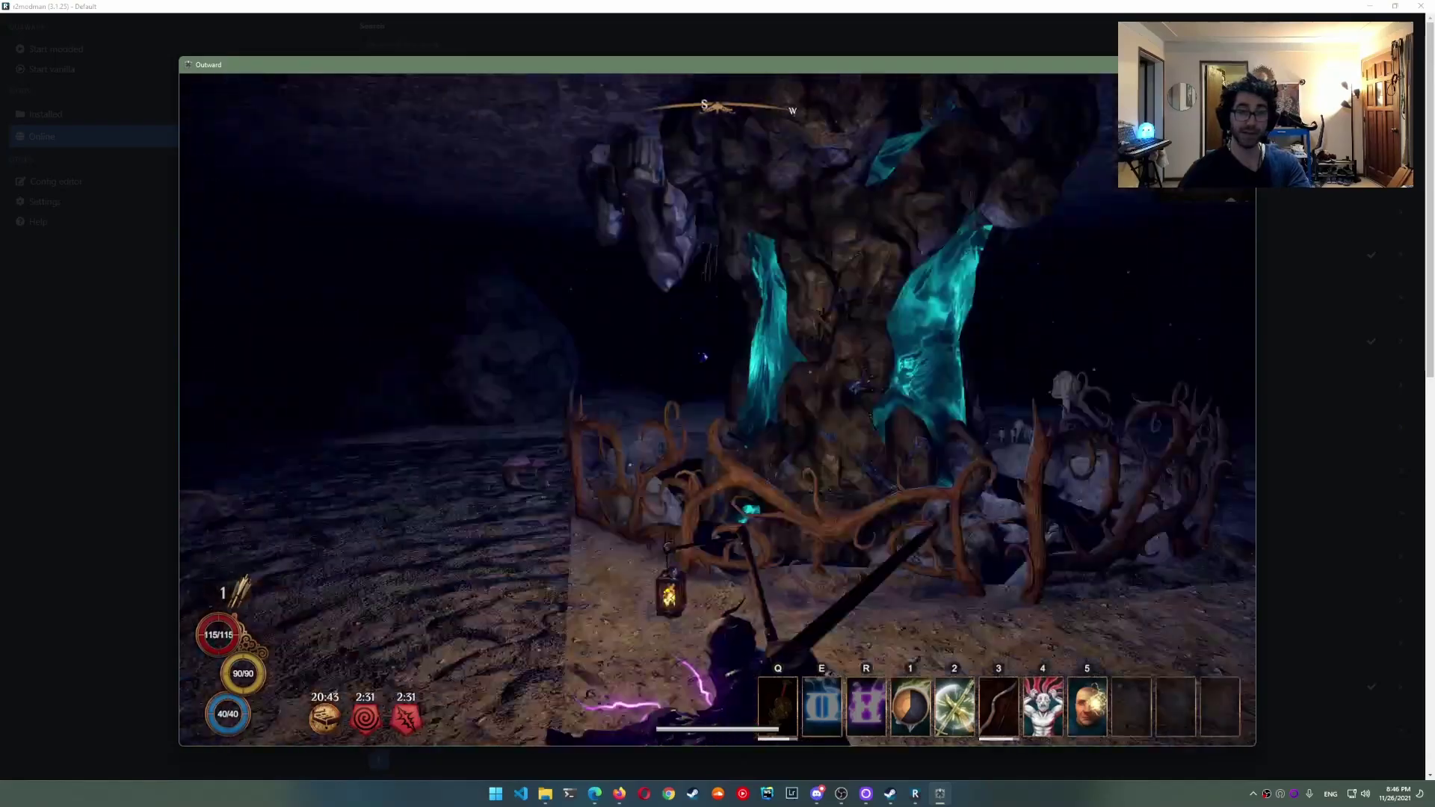
# Run the character away from the crystal pillar across the cave toward the dark tunnel opening
pyautogui.press('w')
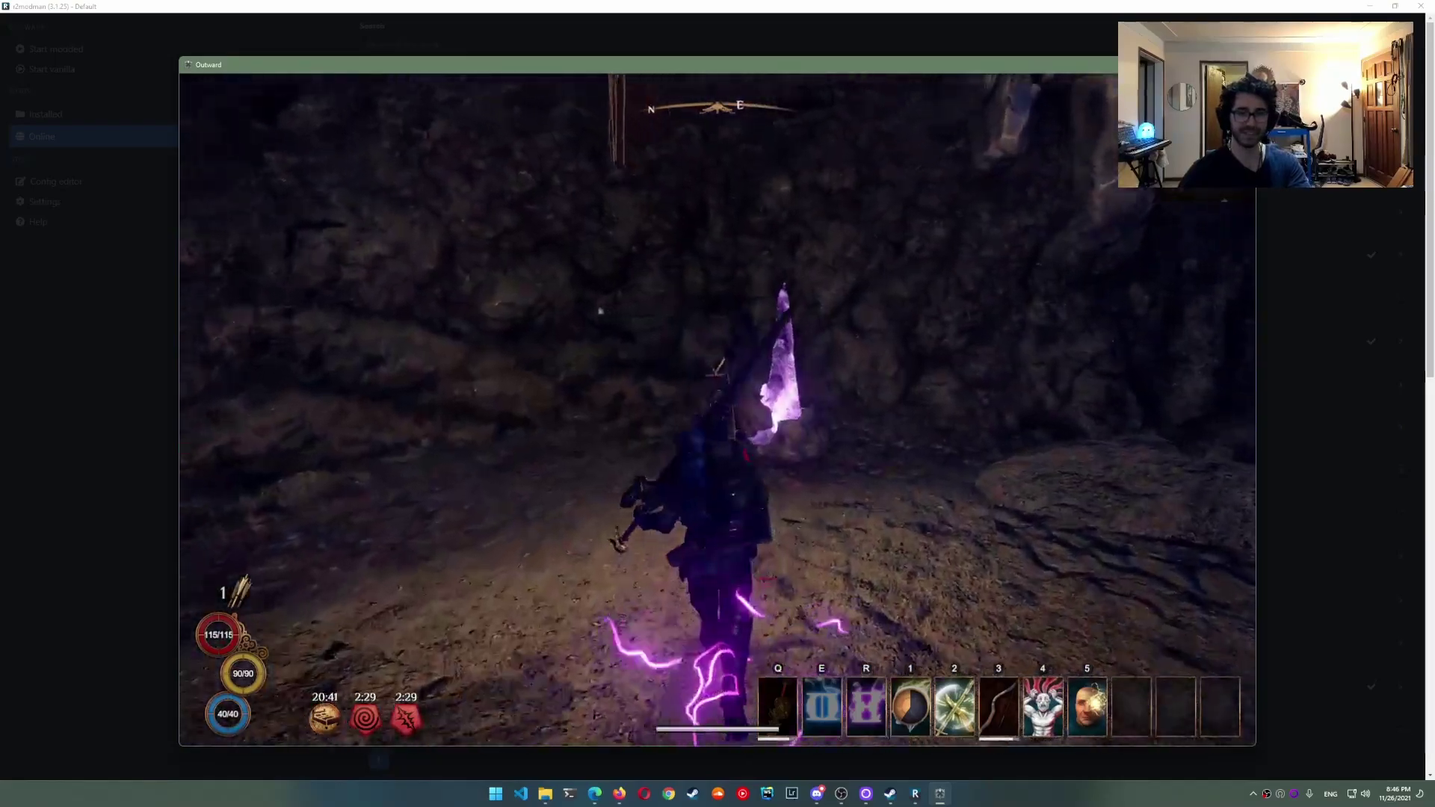
pyautogui.press('w')
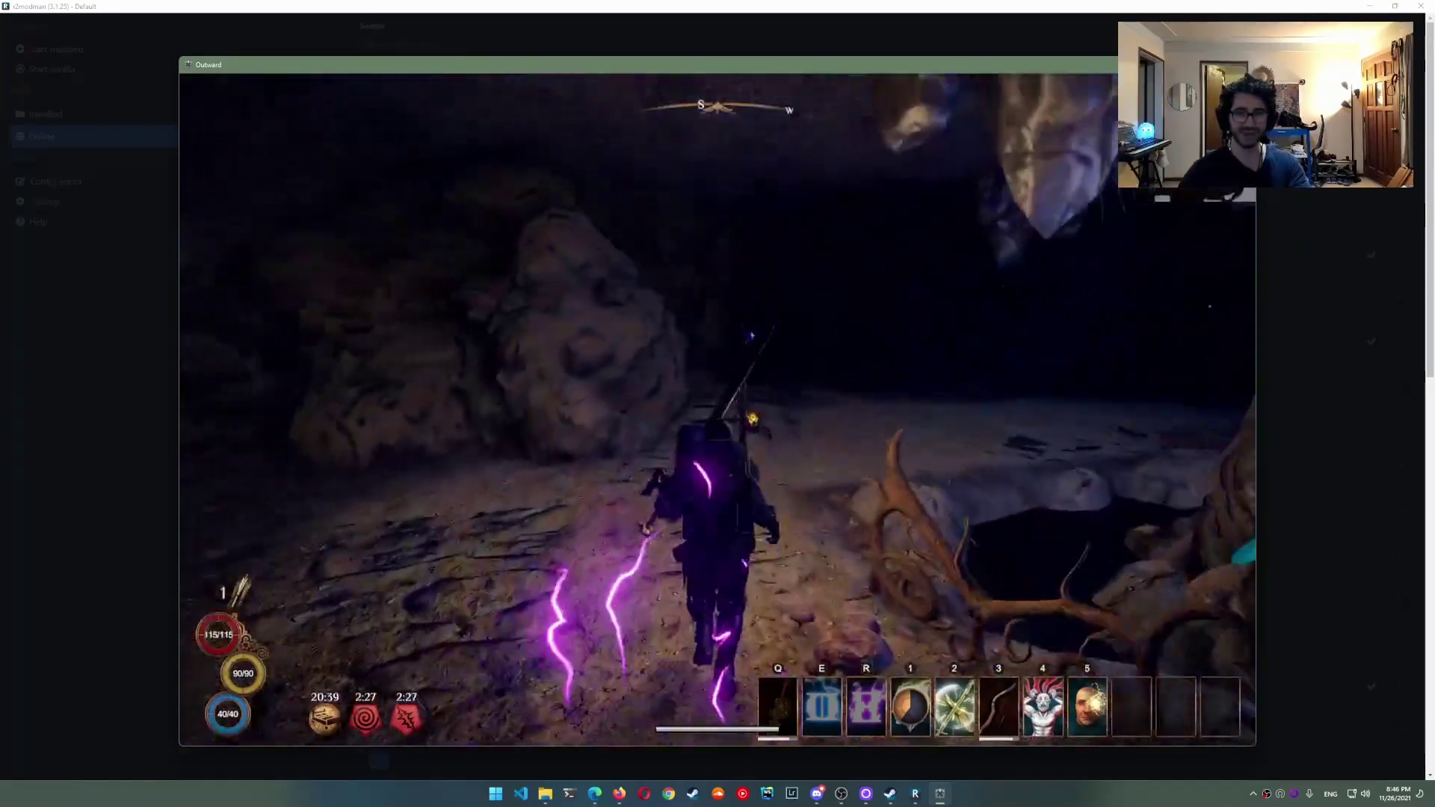
pyautogui.press('w')
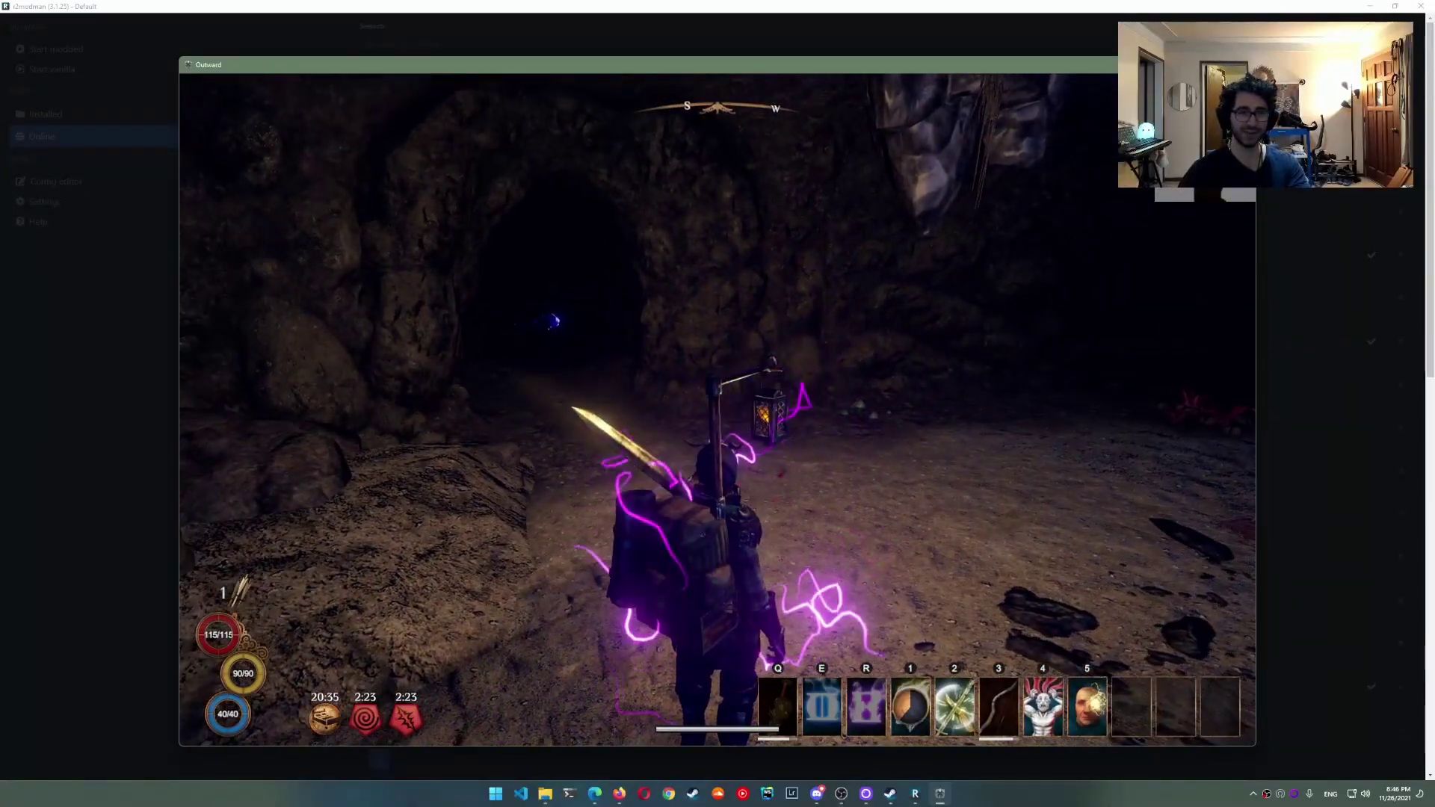
# Bring up the in-game menu to quit the game
pyautogui.press('Escape')
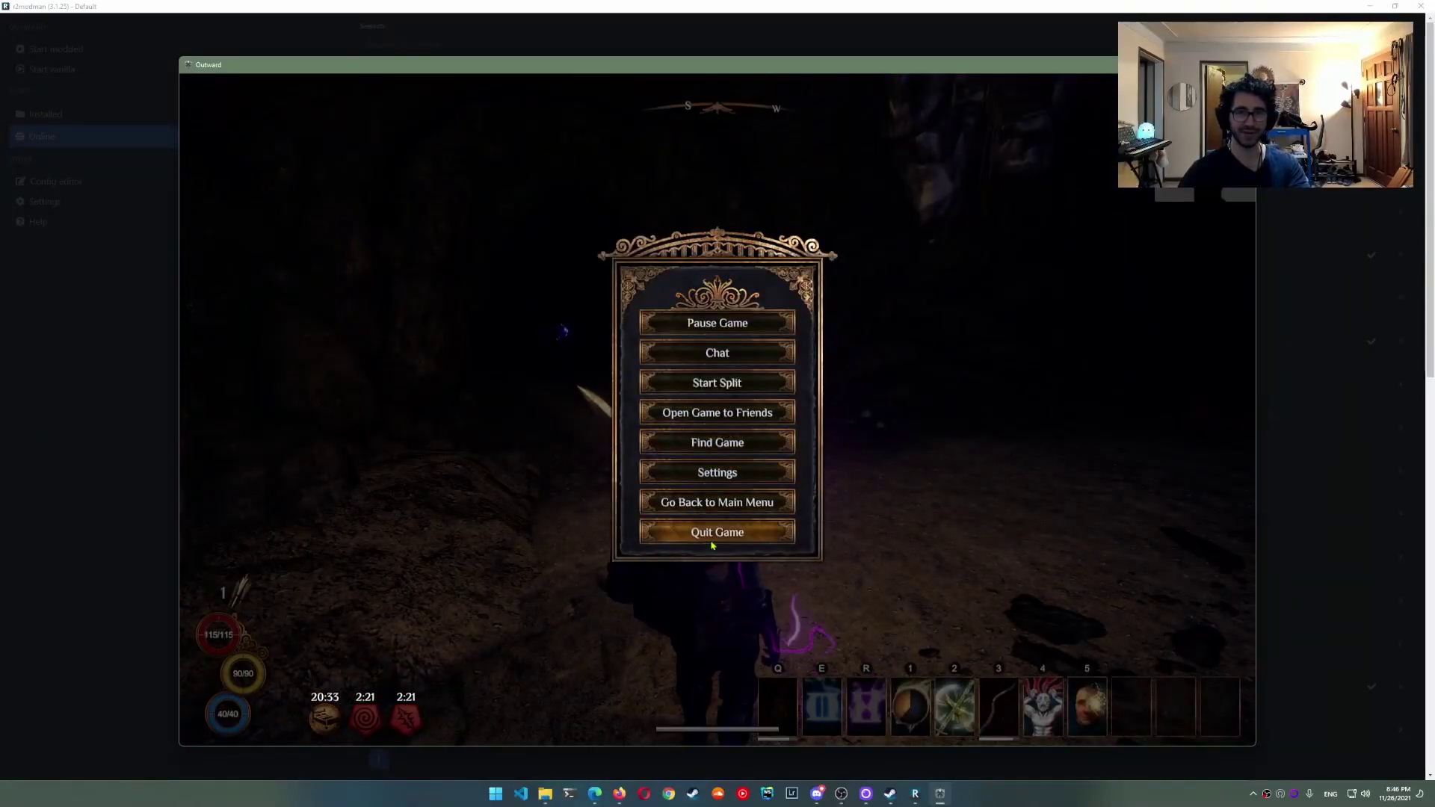